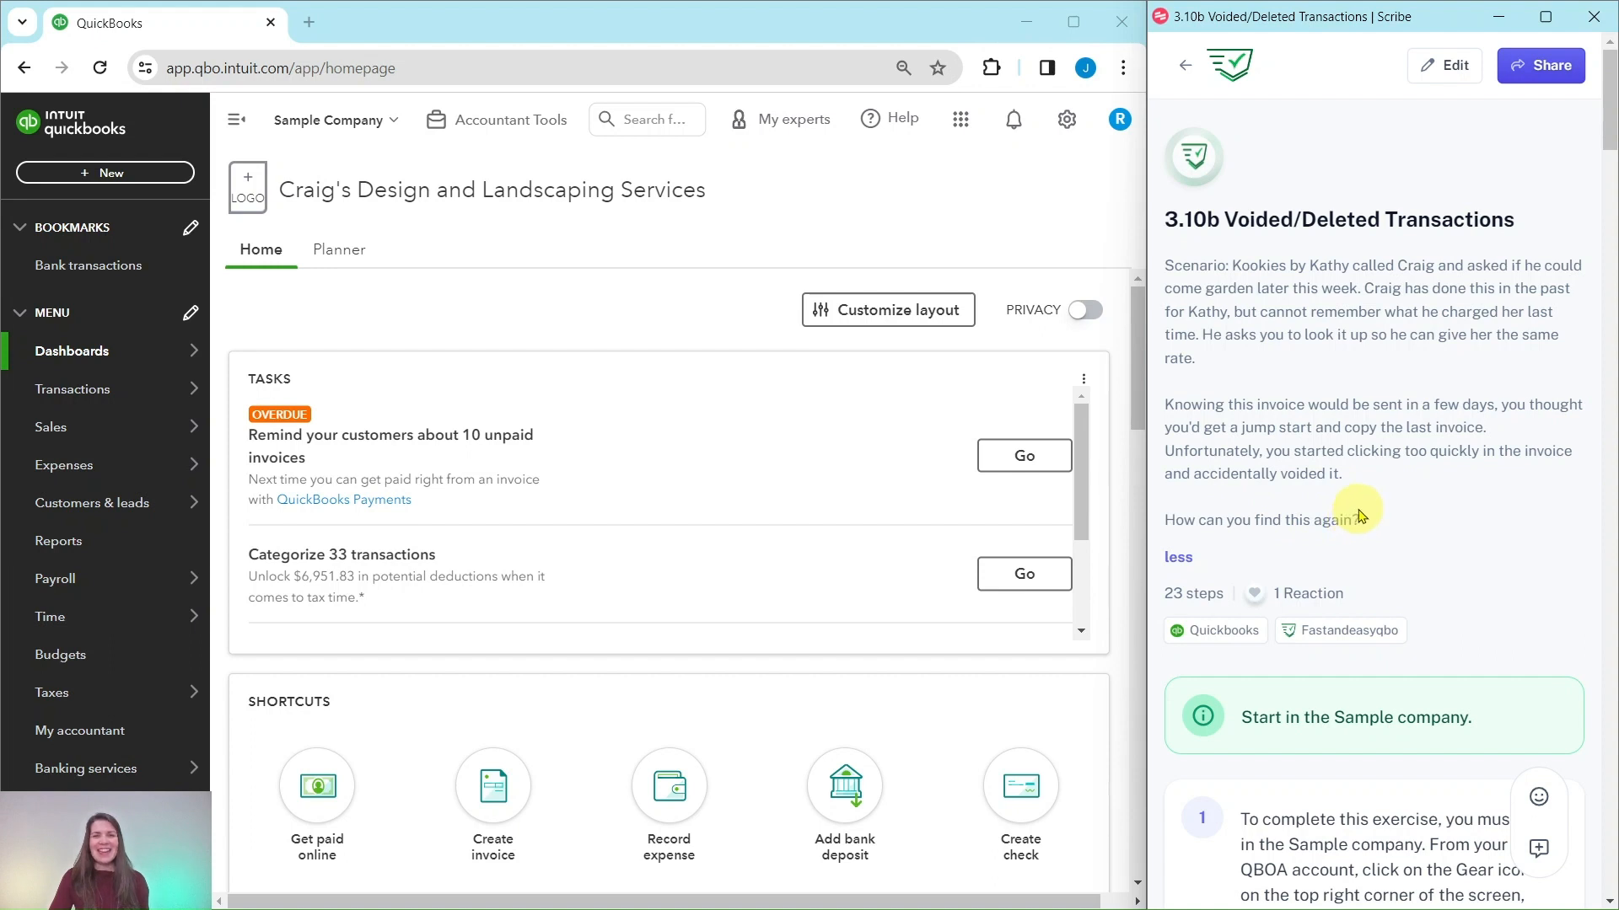
Step: Read the exercise guide's scenario, the difference between voiding and deleting, and the first instructions for finding the invoice
scroll(1370, 515, "down", 6)
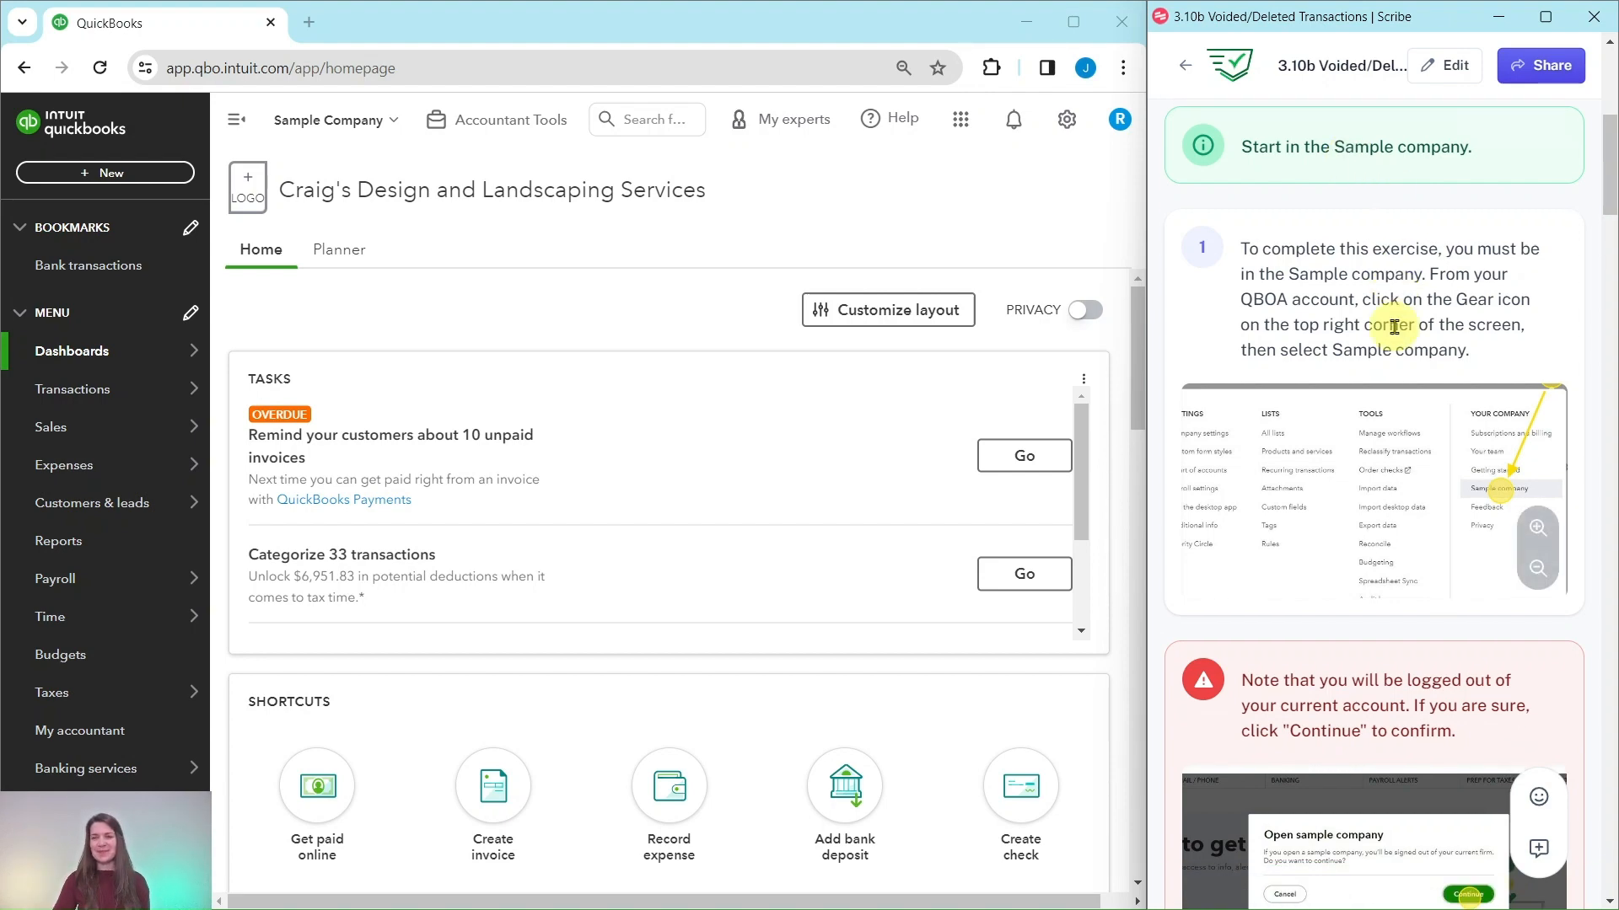
scroll(1391, 318, "down", 10)
scroll(1405, 397, "down", 3)
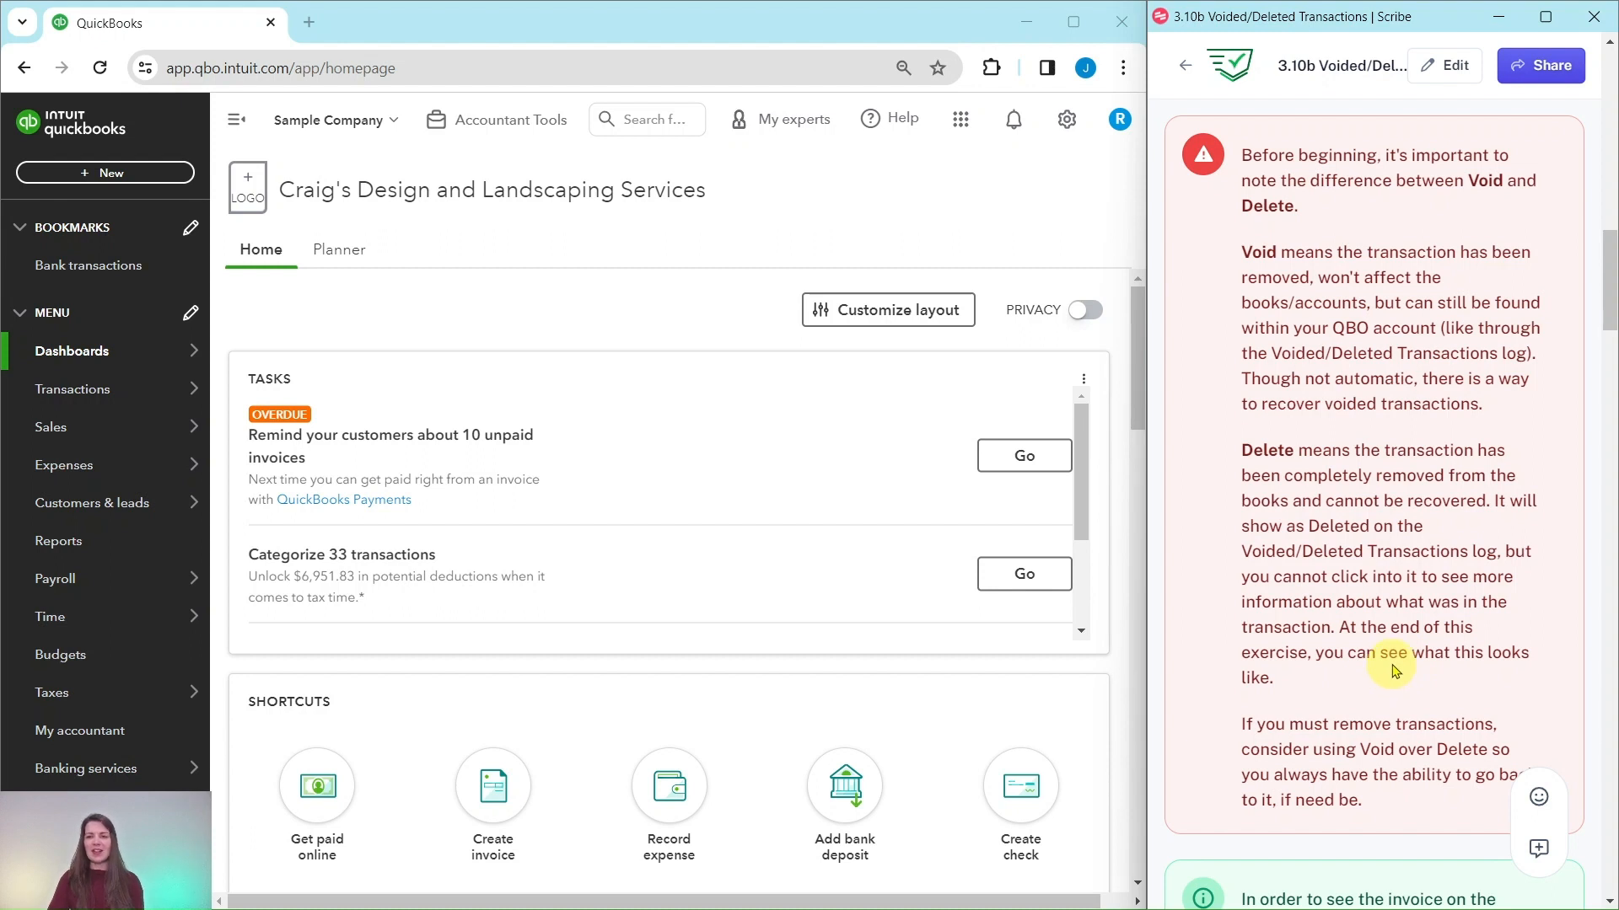
scroll(1392, 670, "down", 3)
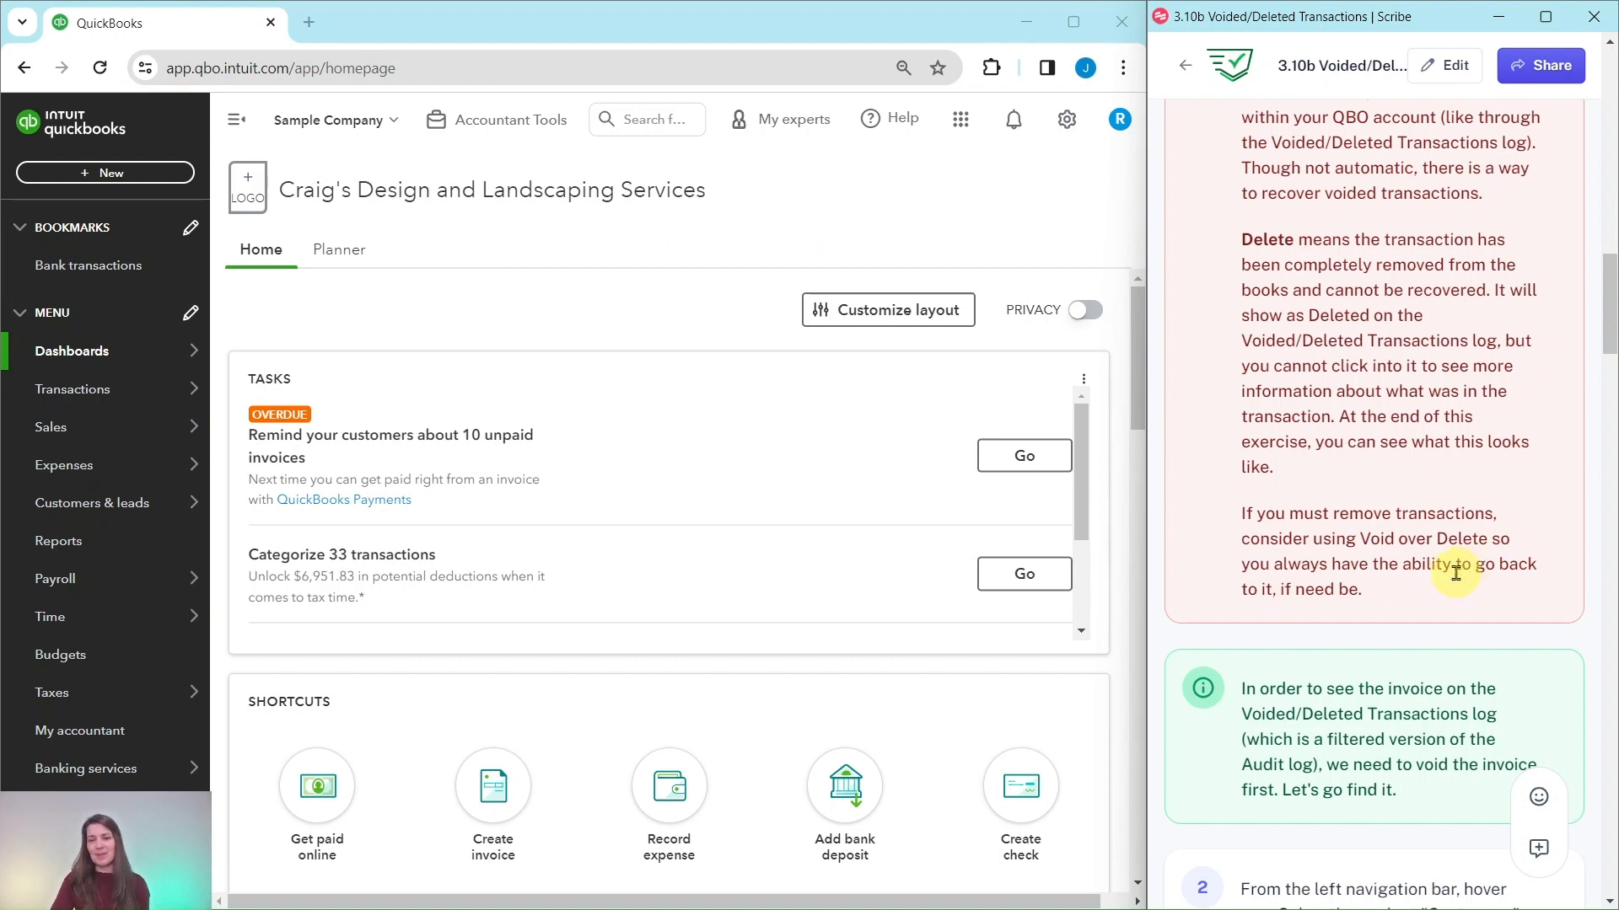
scroll(1456, 573, "down", 3)
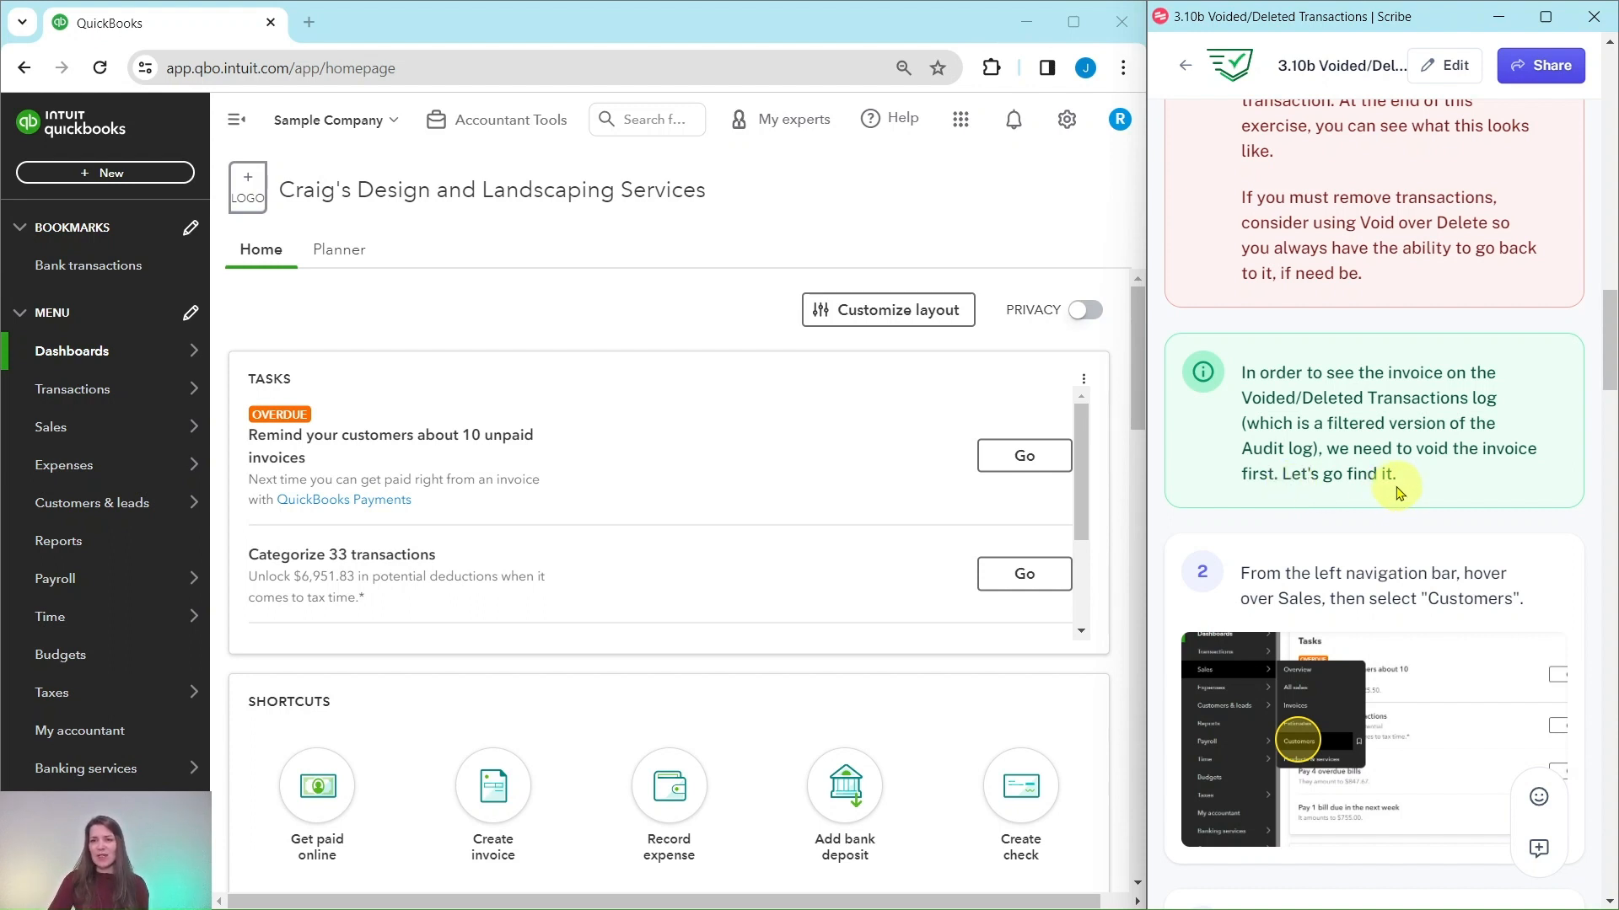
scroll(1397, 492, "down", 3)
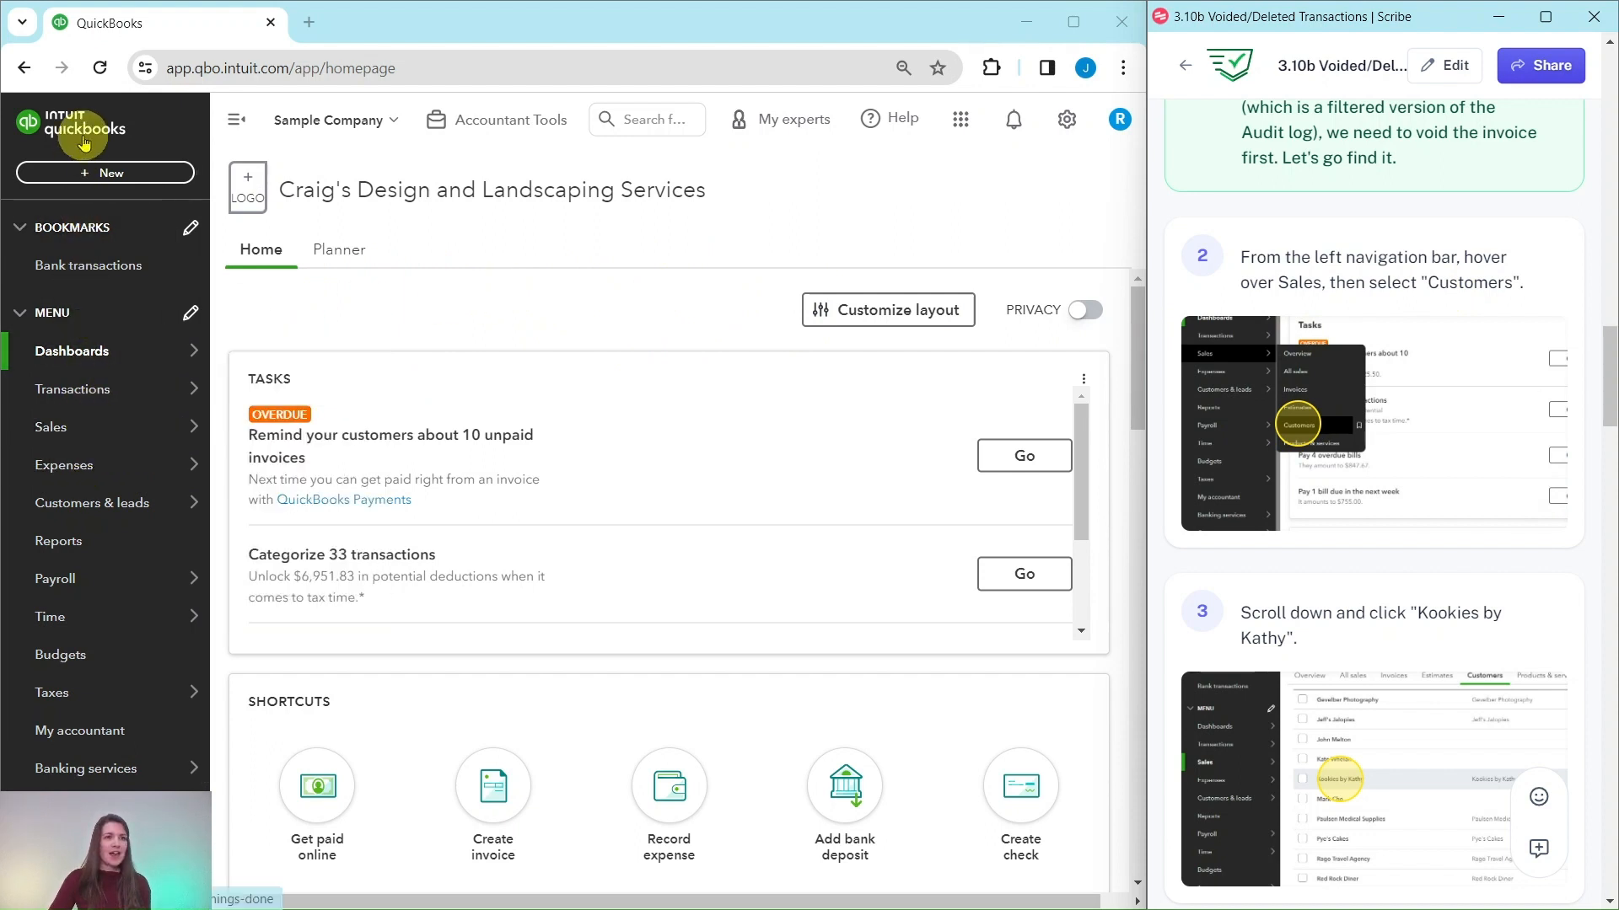
Step: Open the Kookies by Kathy record from the sales customer list and dismiss the introductory tour pop-up
mouse_move(88, 482)
mouse_move(100, 423)
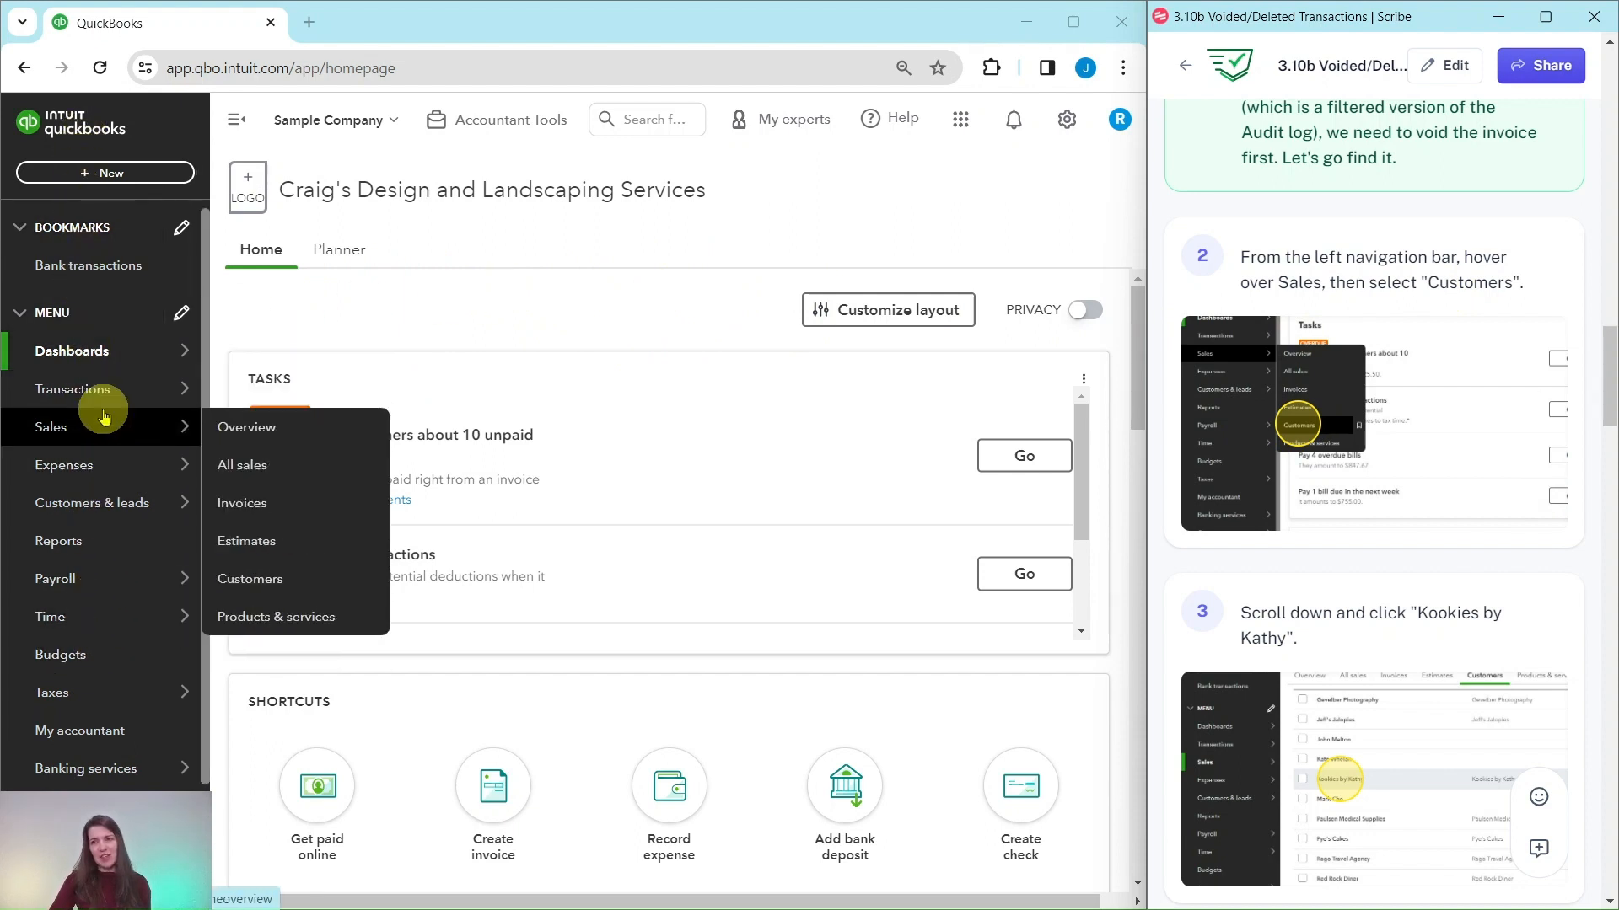
left_click(250, 581)
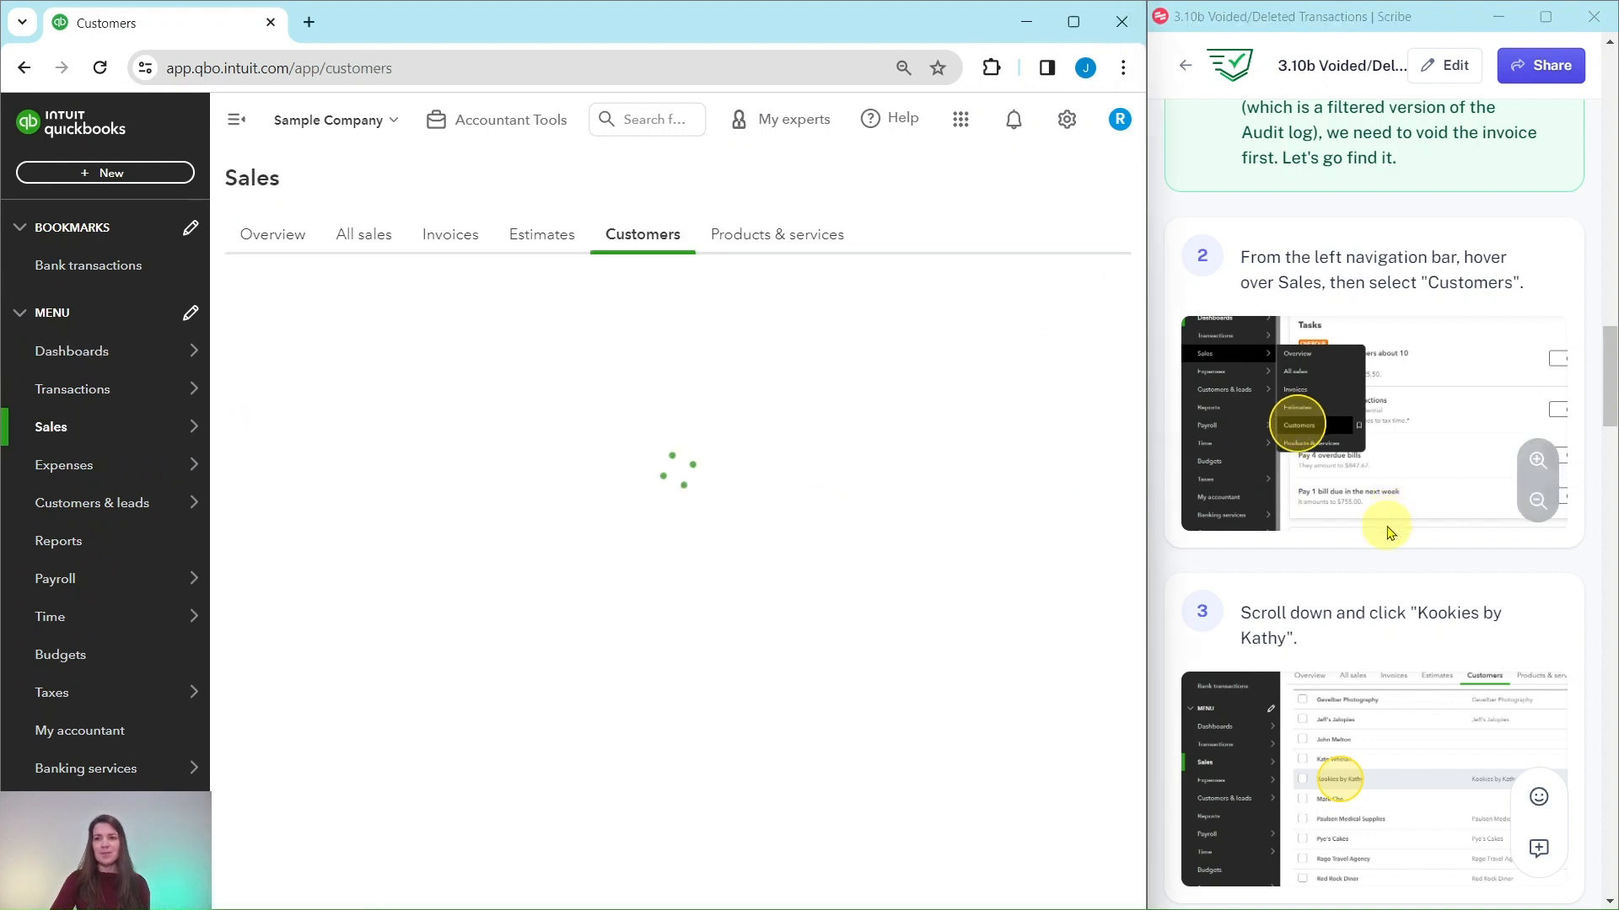
scroll(1389, 513, "down", 3)
scroll(1389, 512, "down", 1)
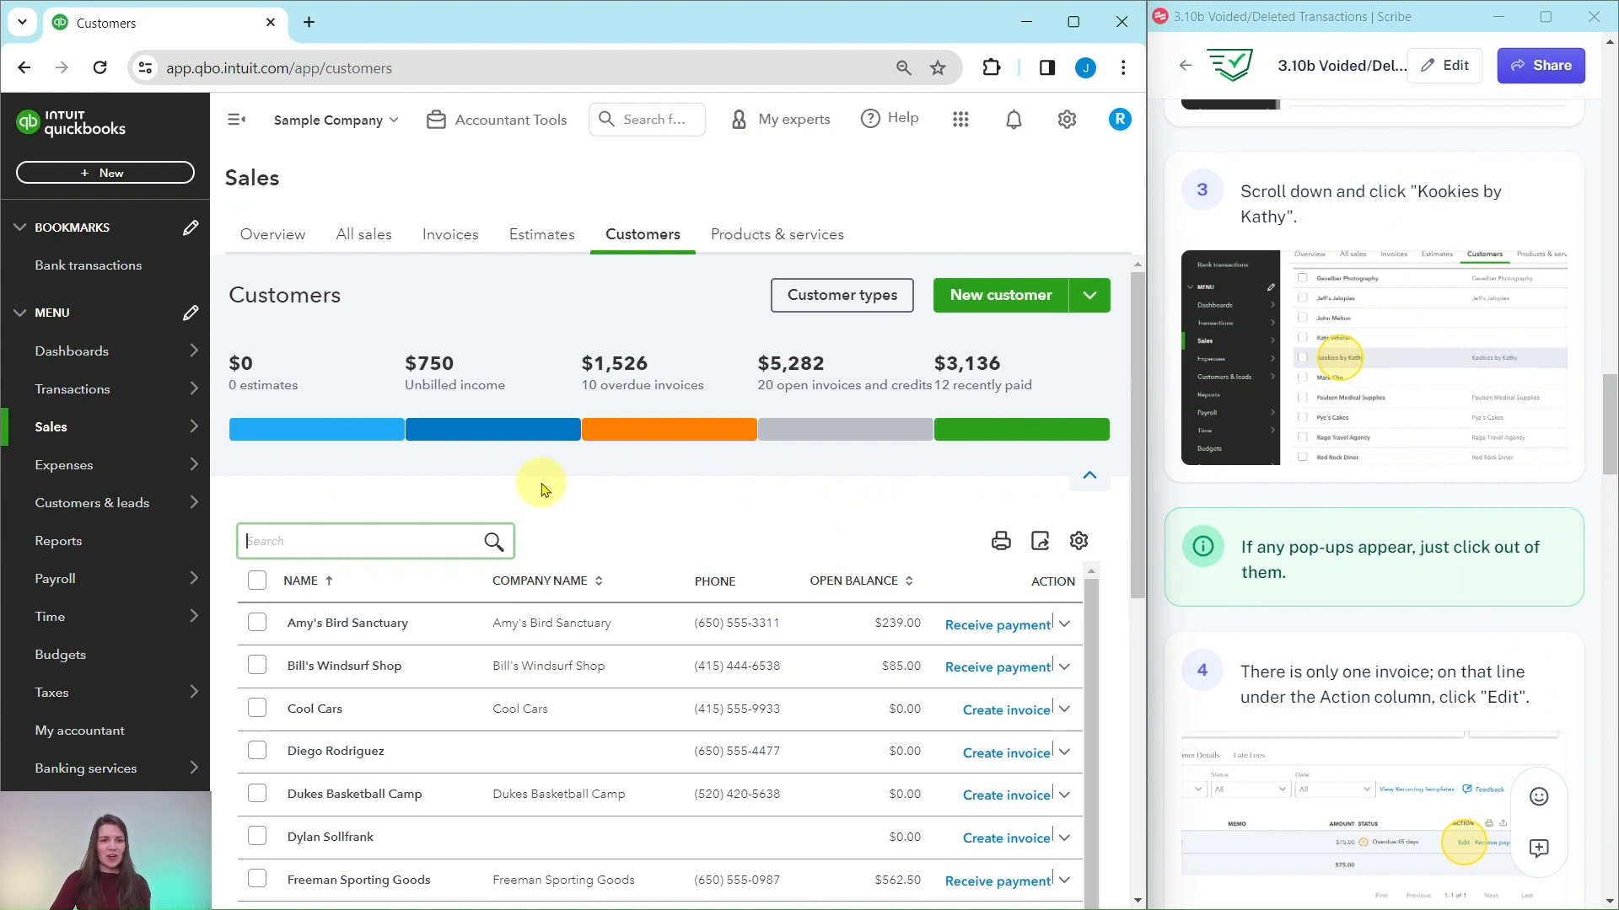
scroll(542, 490, "down", 7)
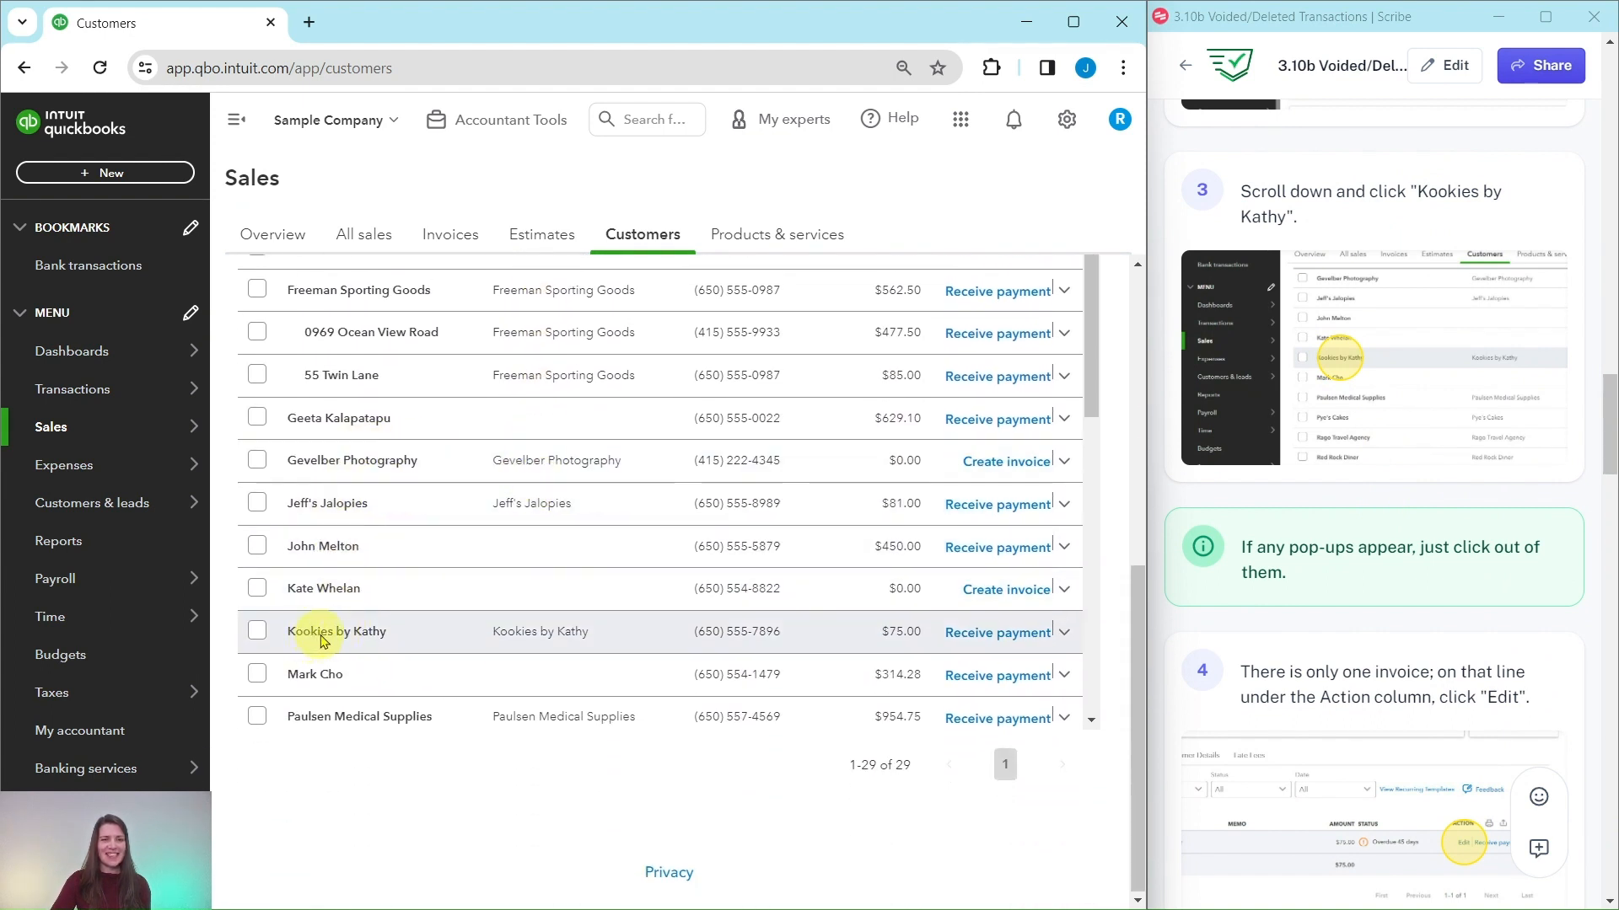
left_click(321, 639)
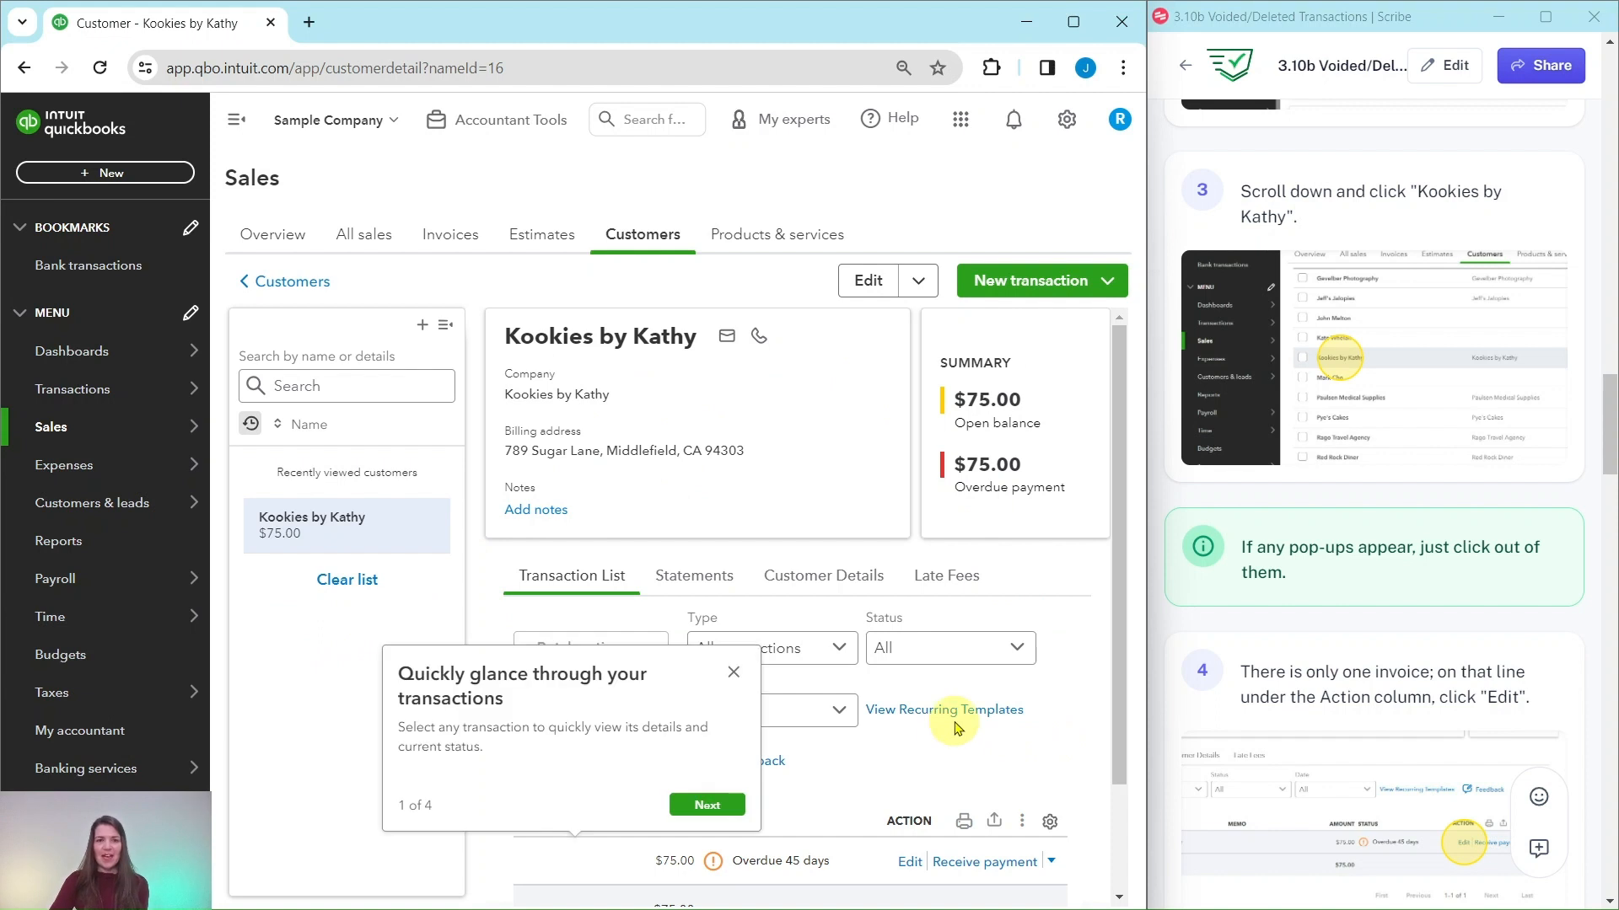
left_click(733, 674)
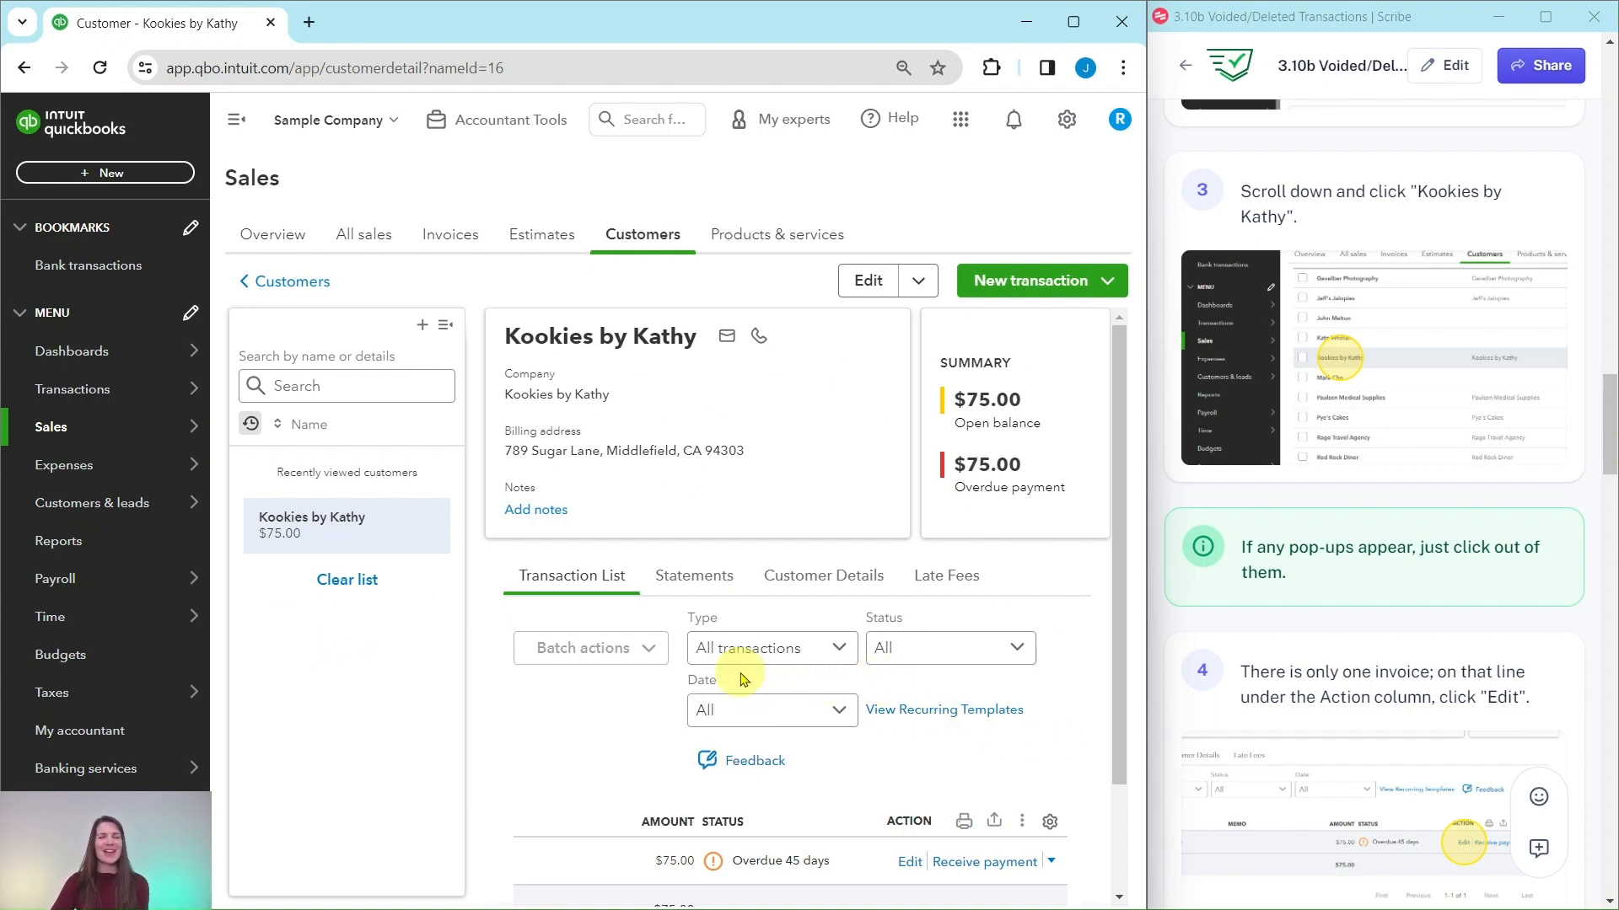
Step: Collapse the customer side list and open the only Kookies by Kathy invoice for editing
scroll(1366, 563, "down", 1)
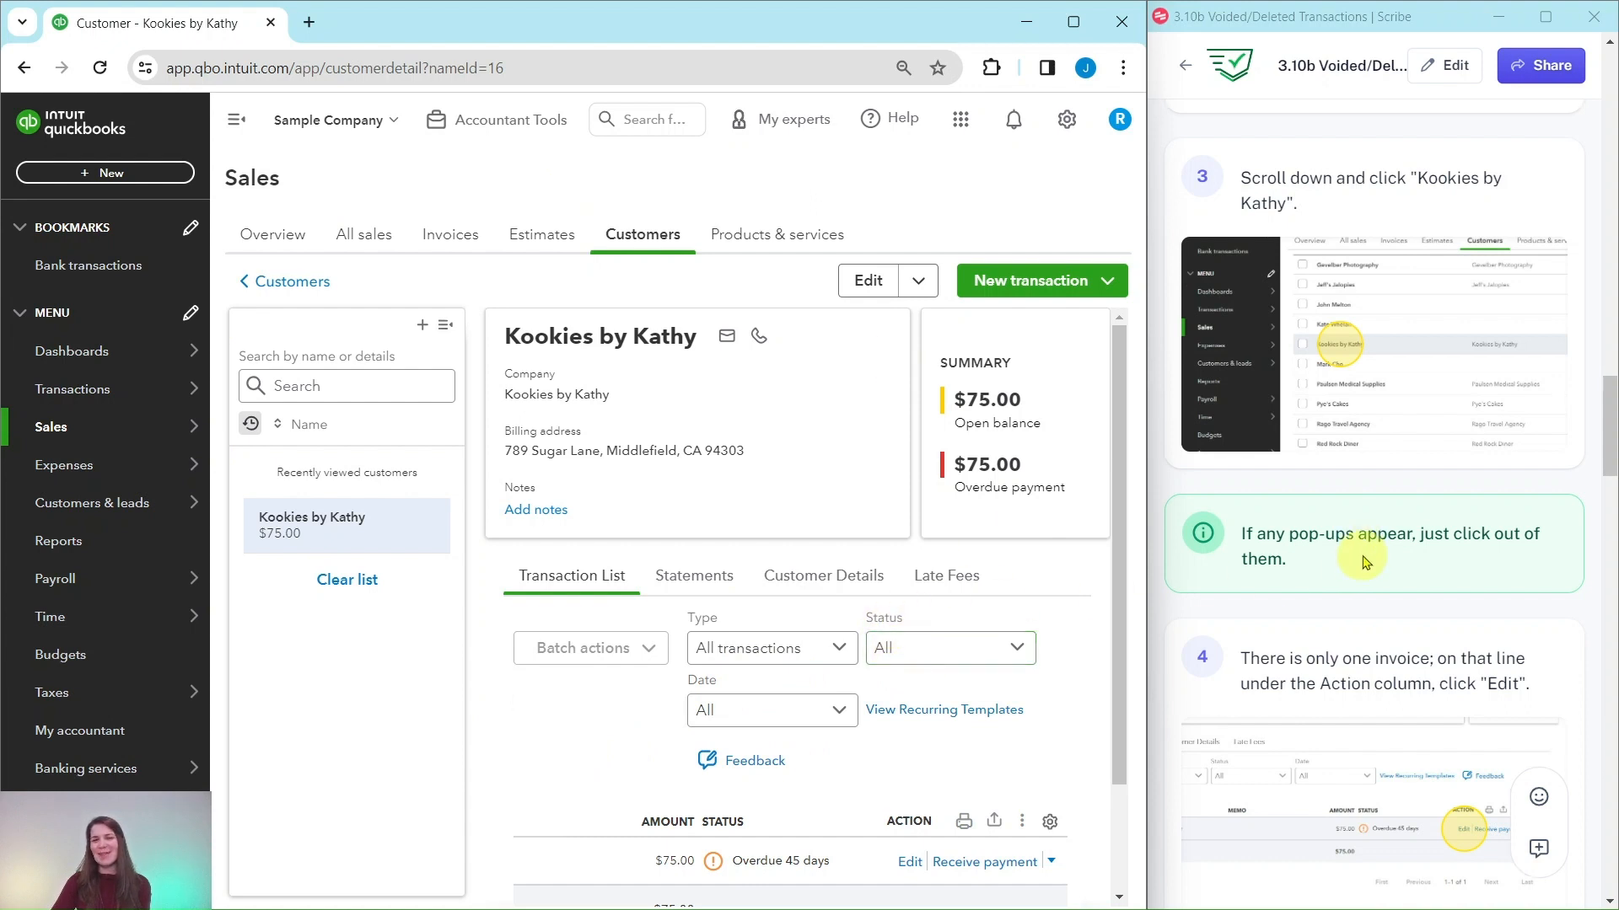
scroll(1366, 563, "down", 5)
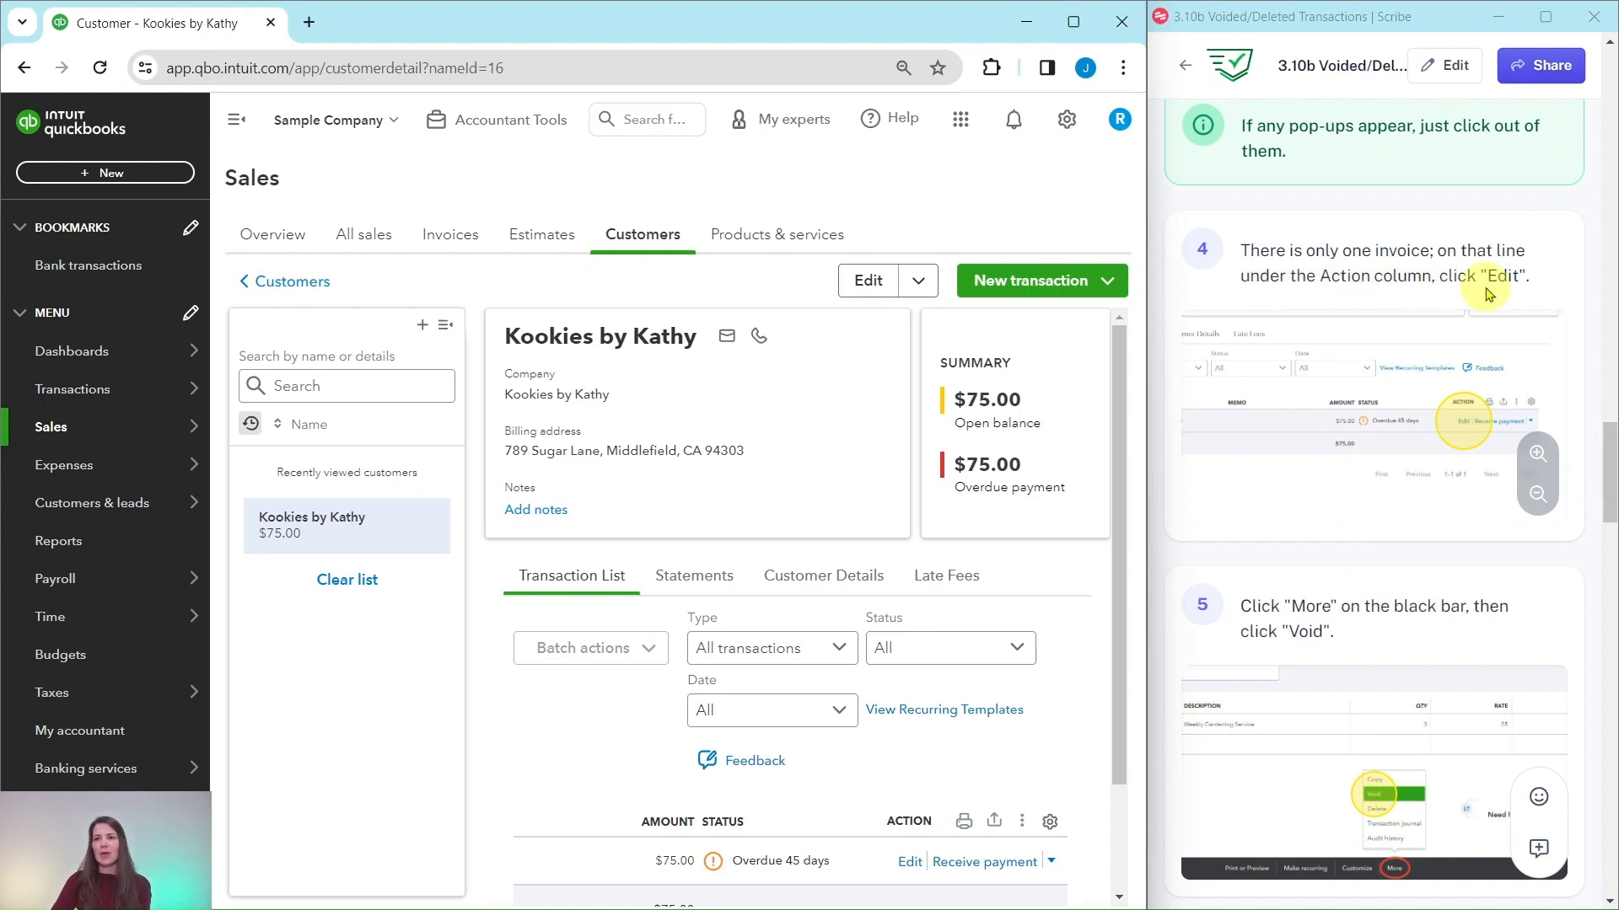
scroll(721, 460, "down", 2)
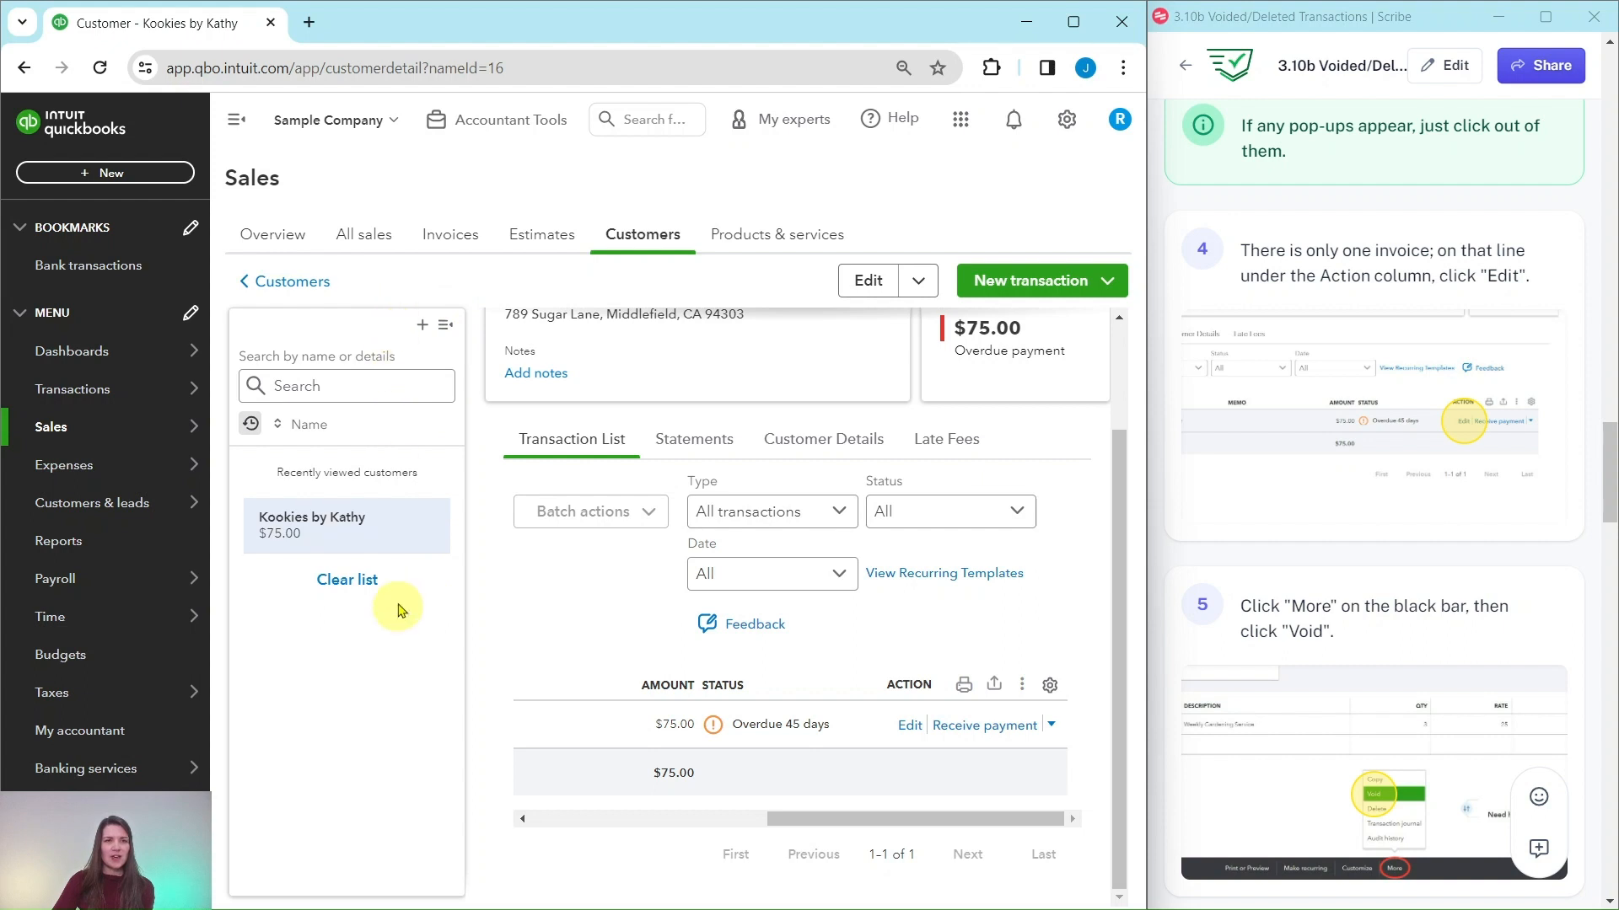
left_click(445, 328)
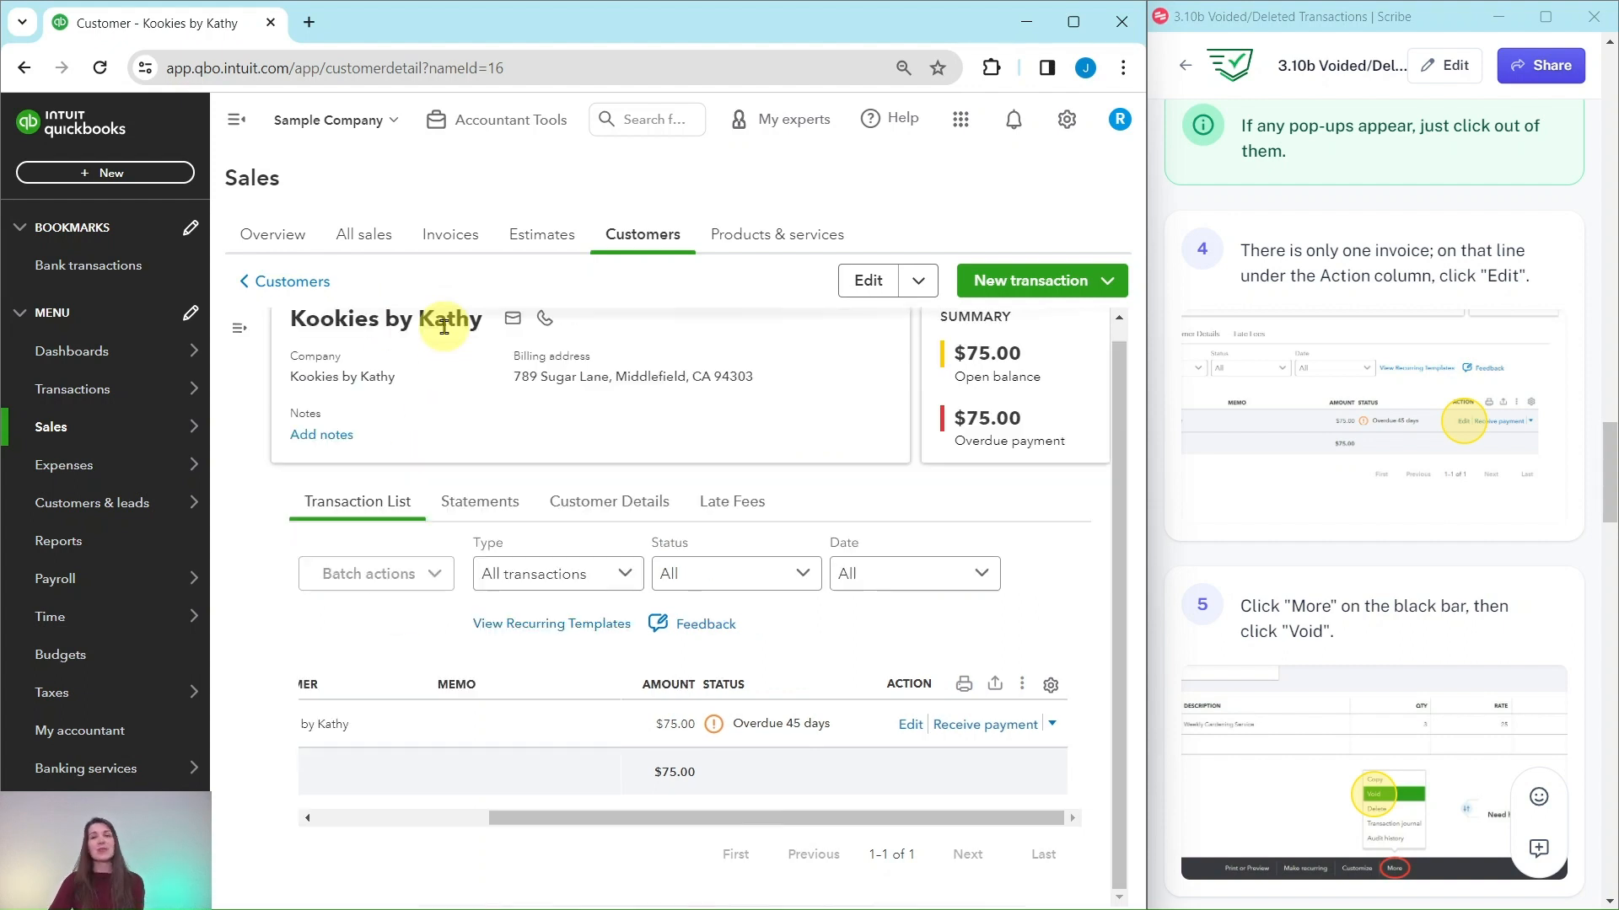
left_click_drag(650, 818, 398, 804)
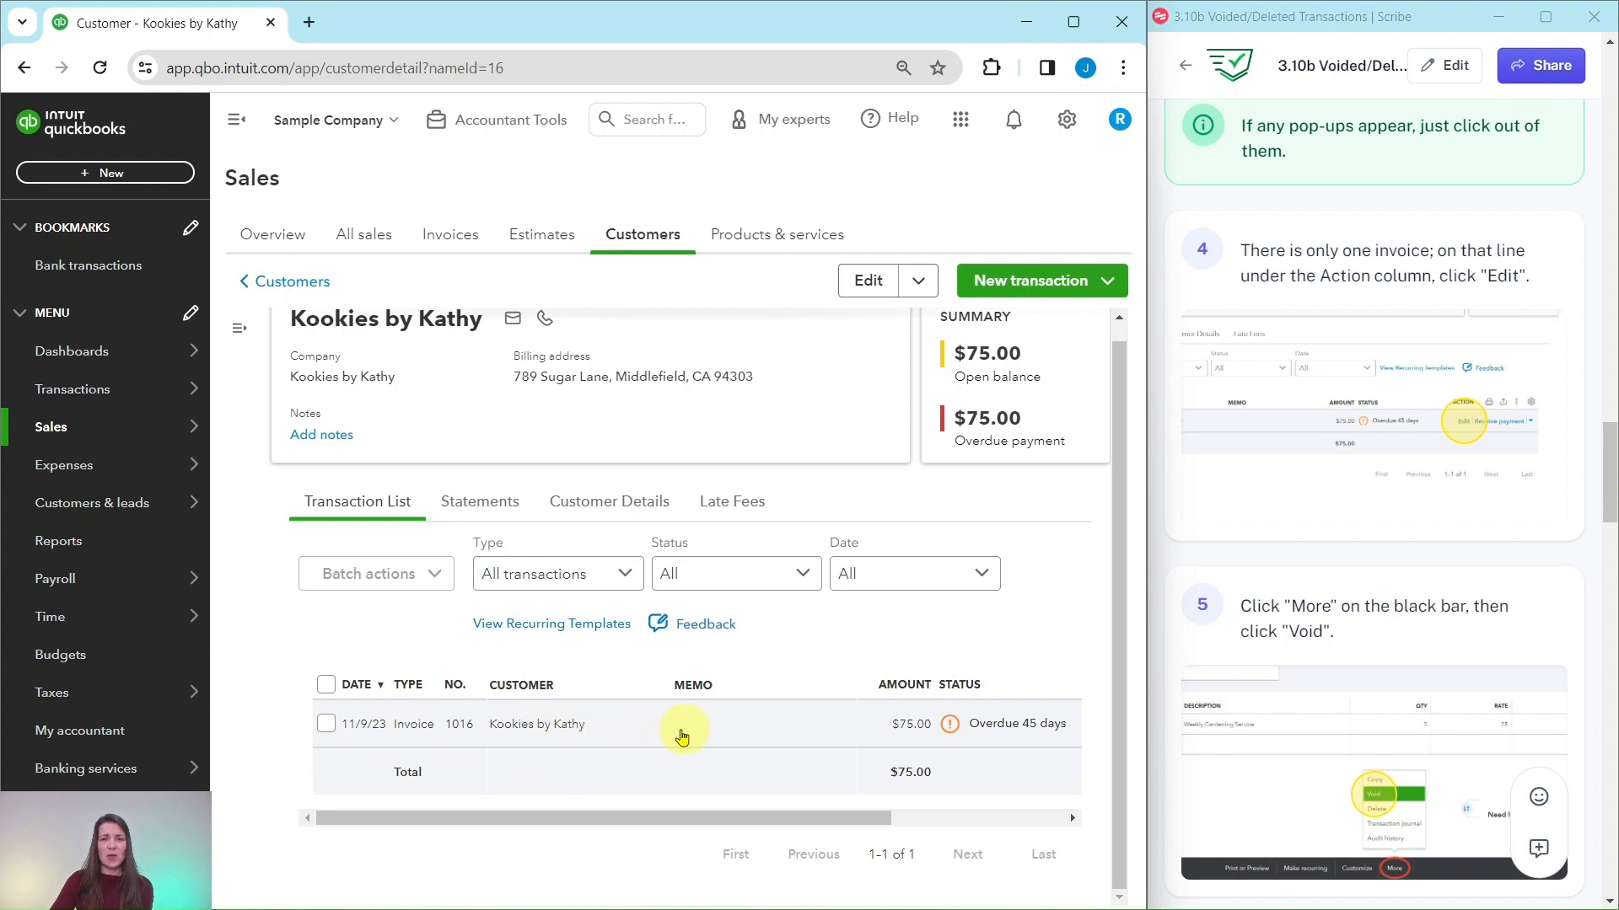
left_click_drag(568, 822, 940, 822)
left_click(911, 726)
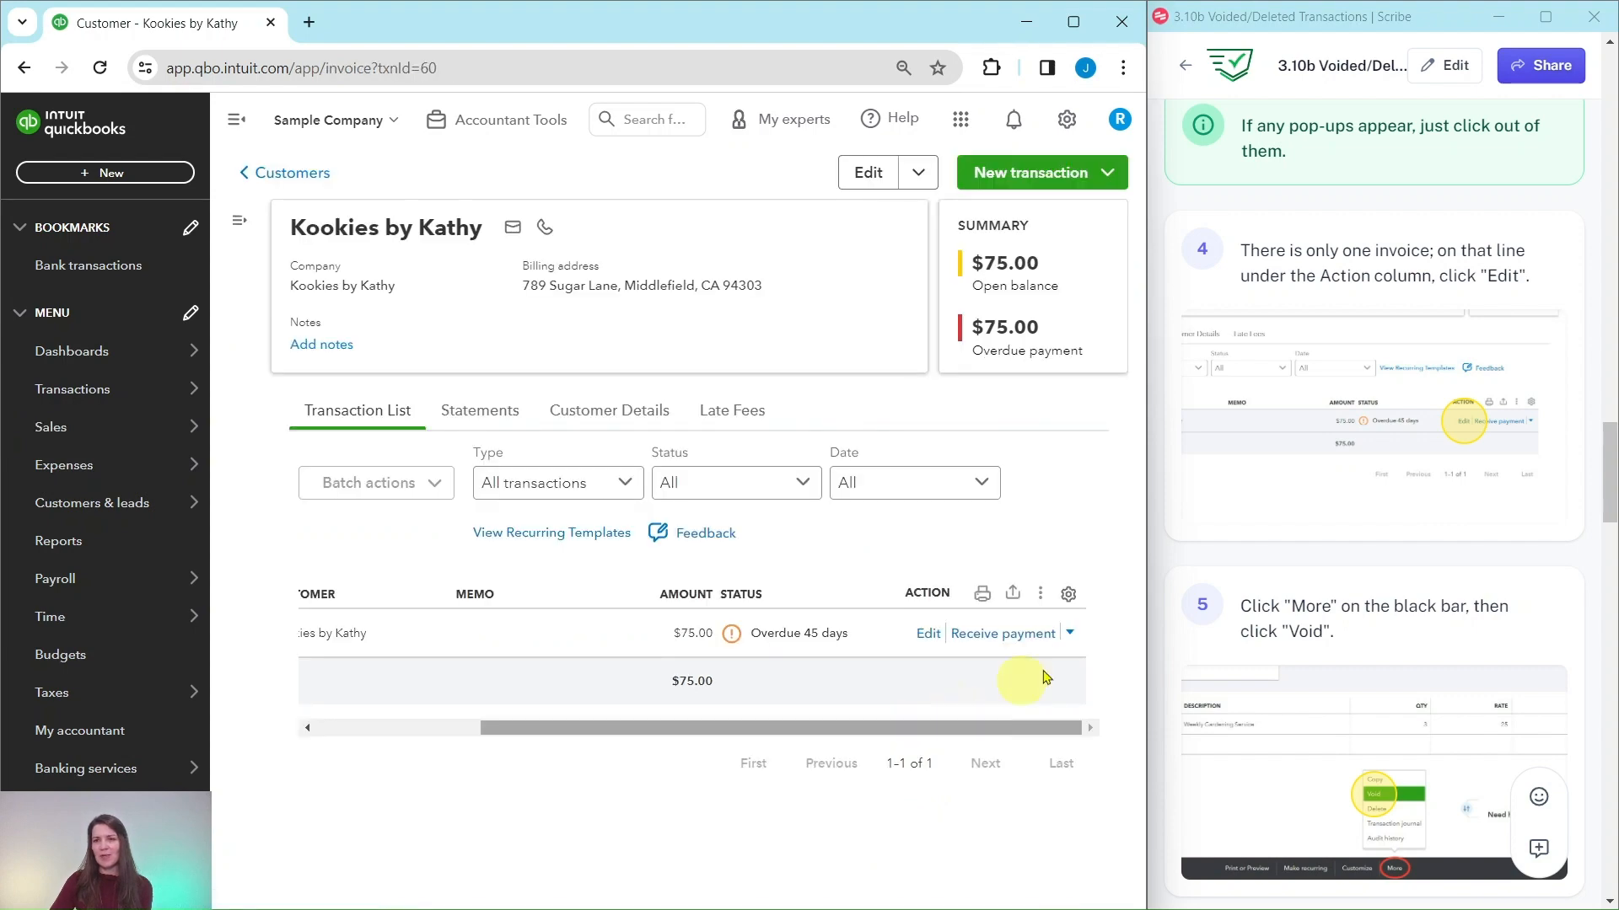
Step: Void the open Kookies by Kathy invoice, confirming the void and acknowledging its completion
scroll(1374, 544, "down", 2)
scroll(1374, 544, "down", 3)
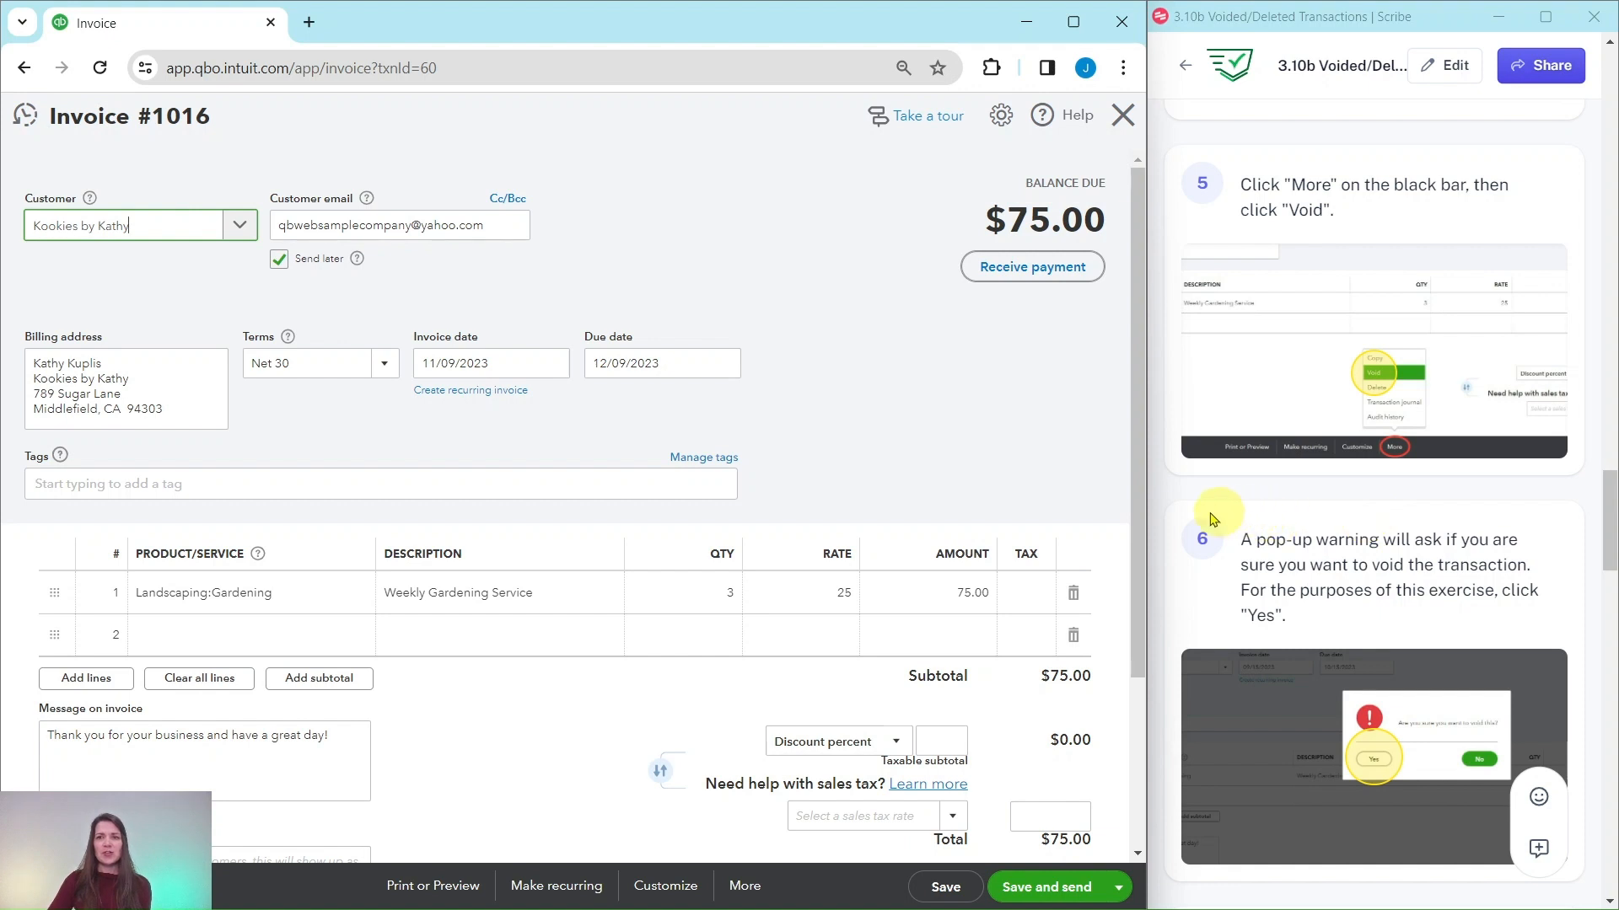
left_click(745, 888)
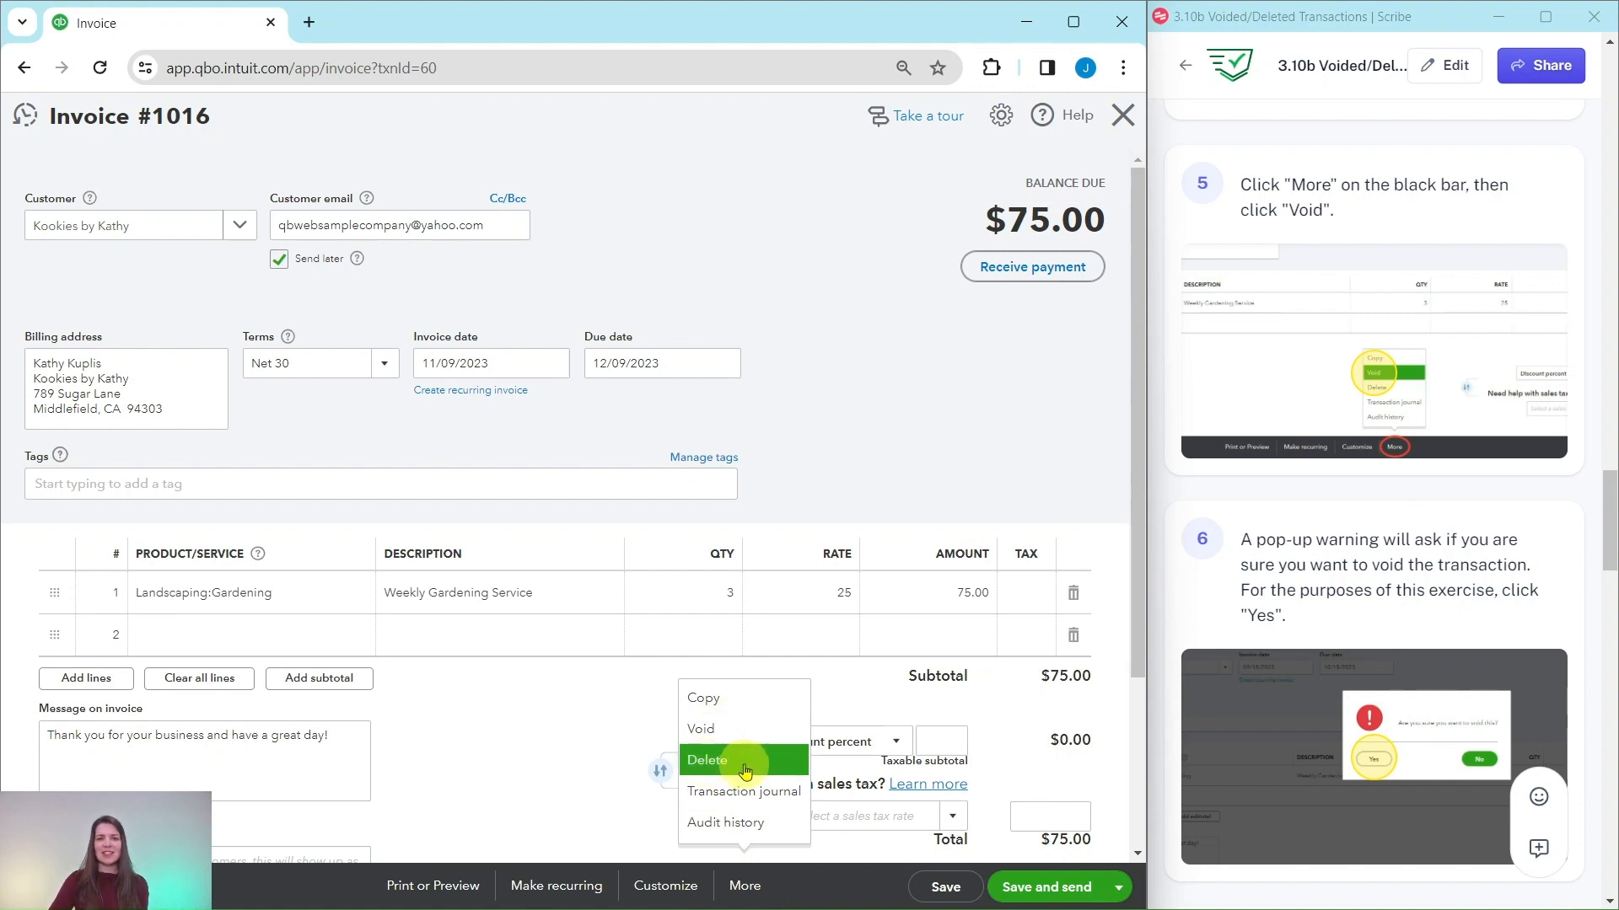
left_click(704, 734)
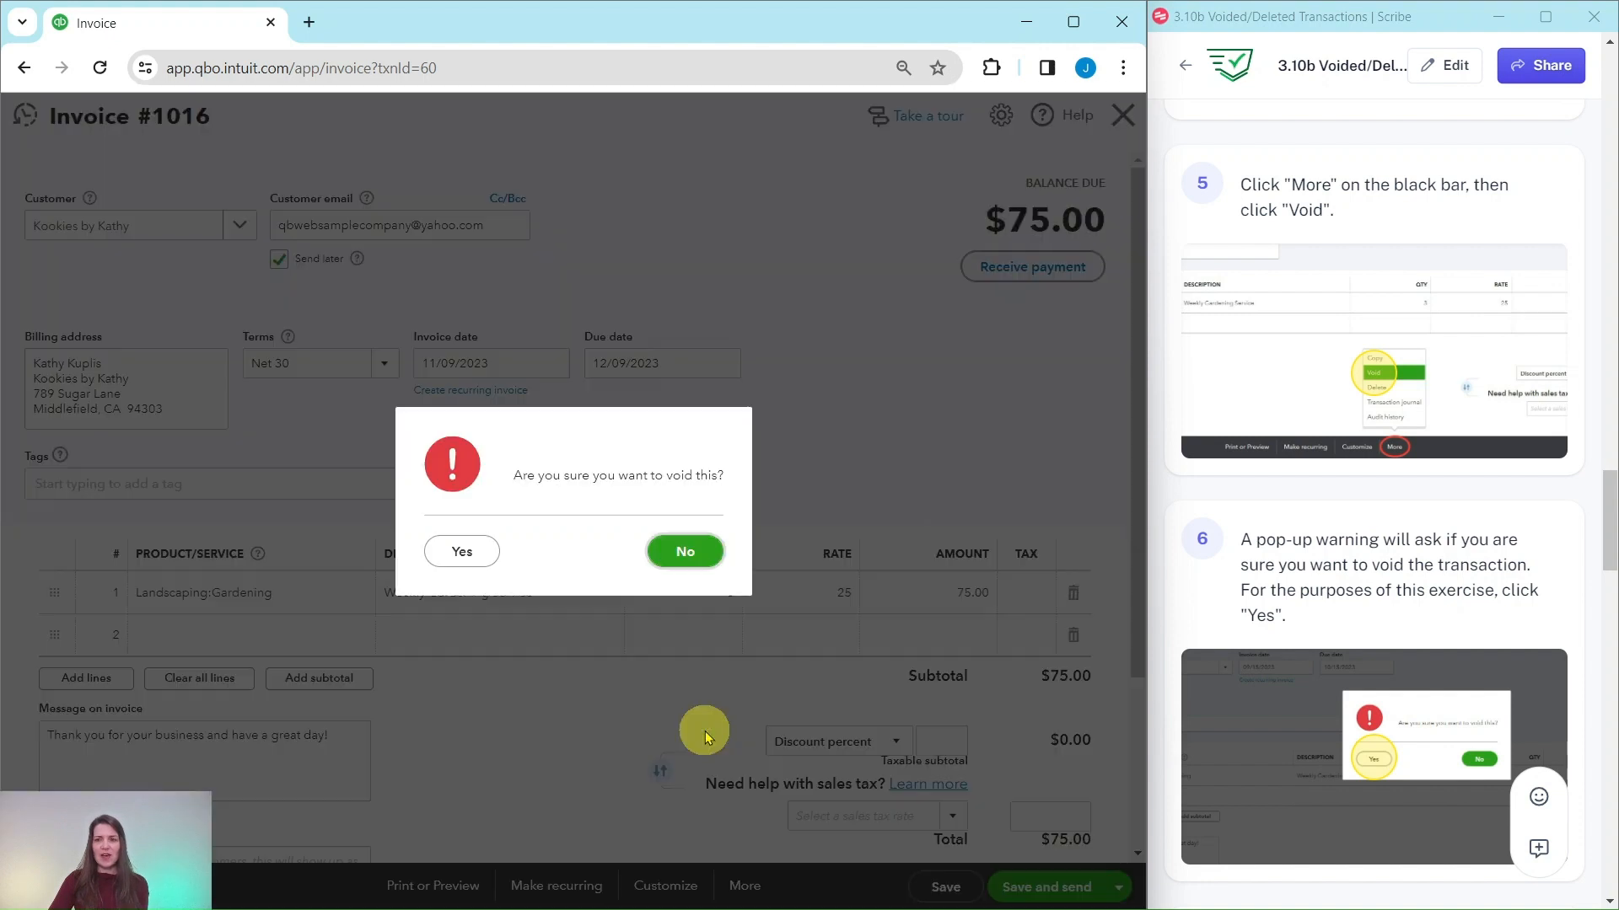
scroll(1376, 540, "down", 3)
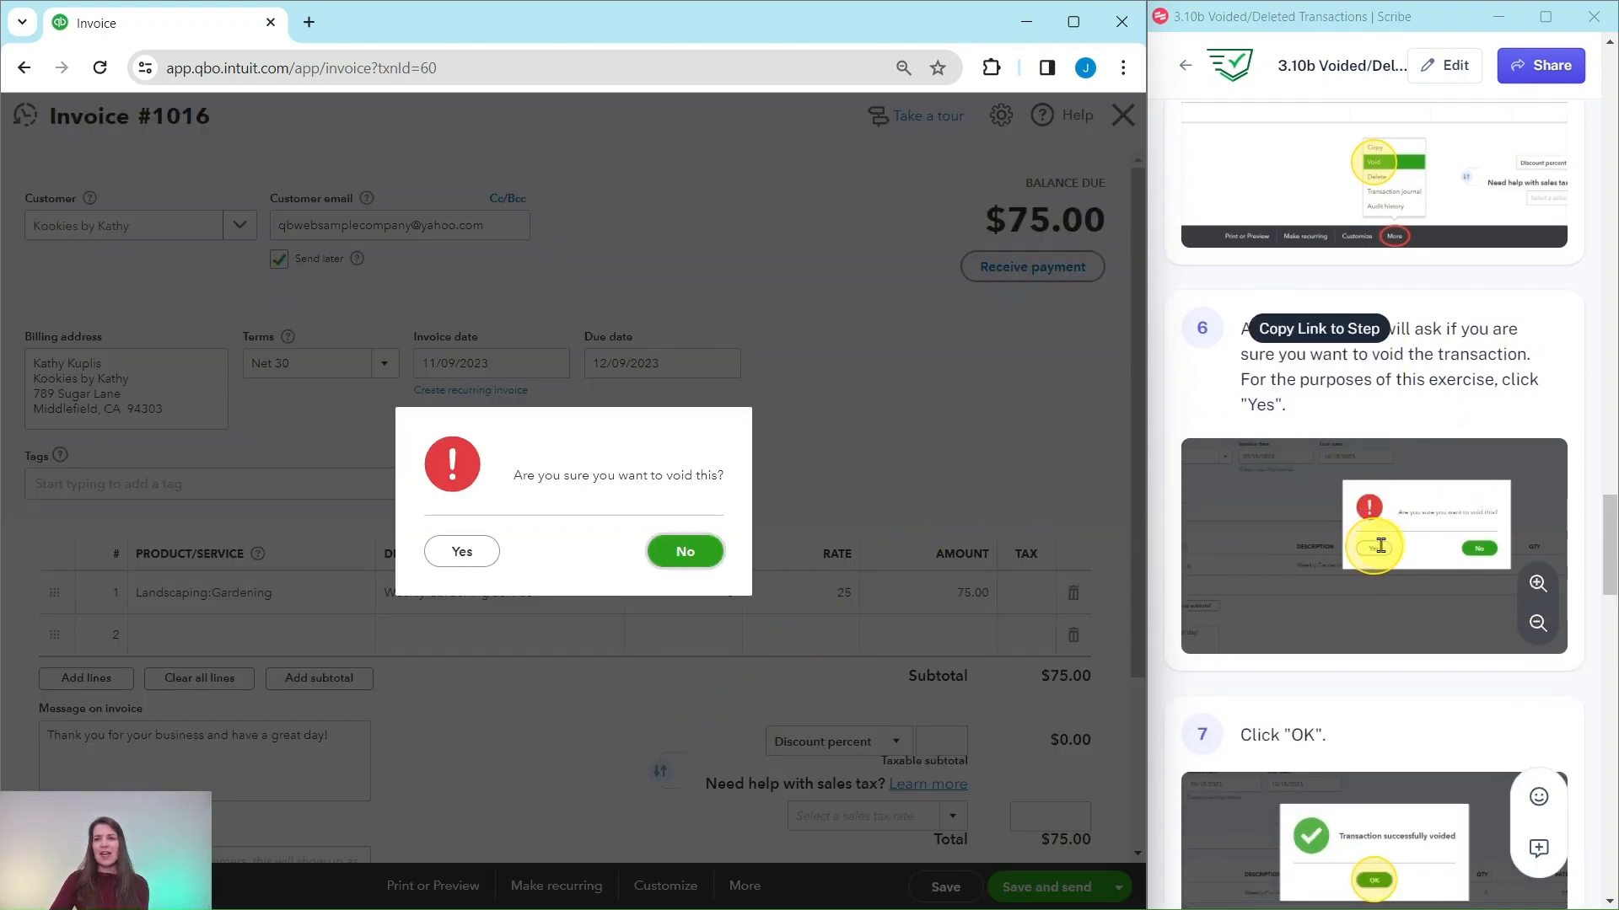
scroll(1384, 444, "down", 1)
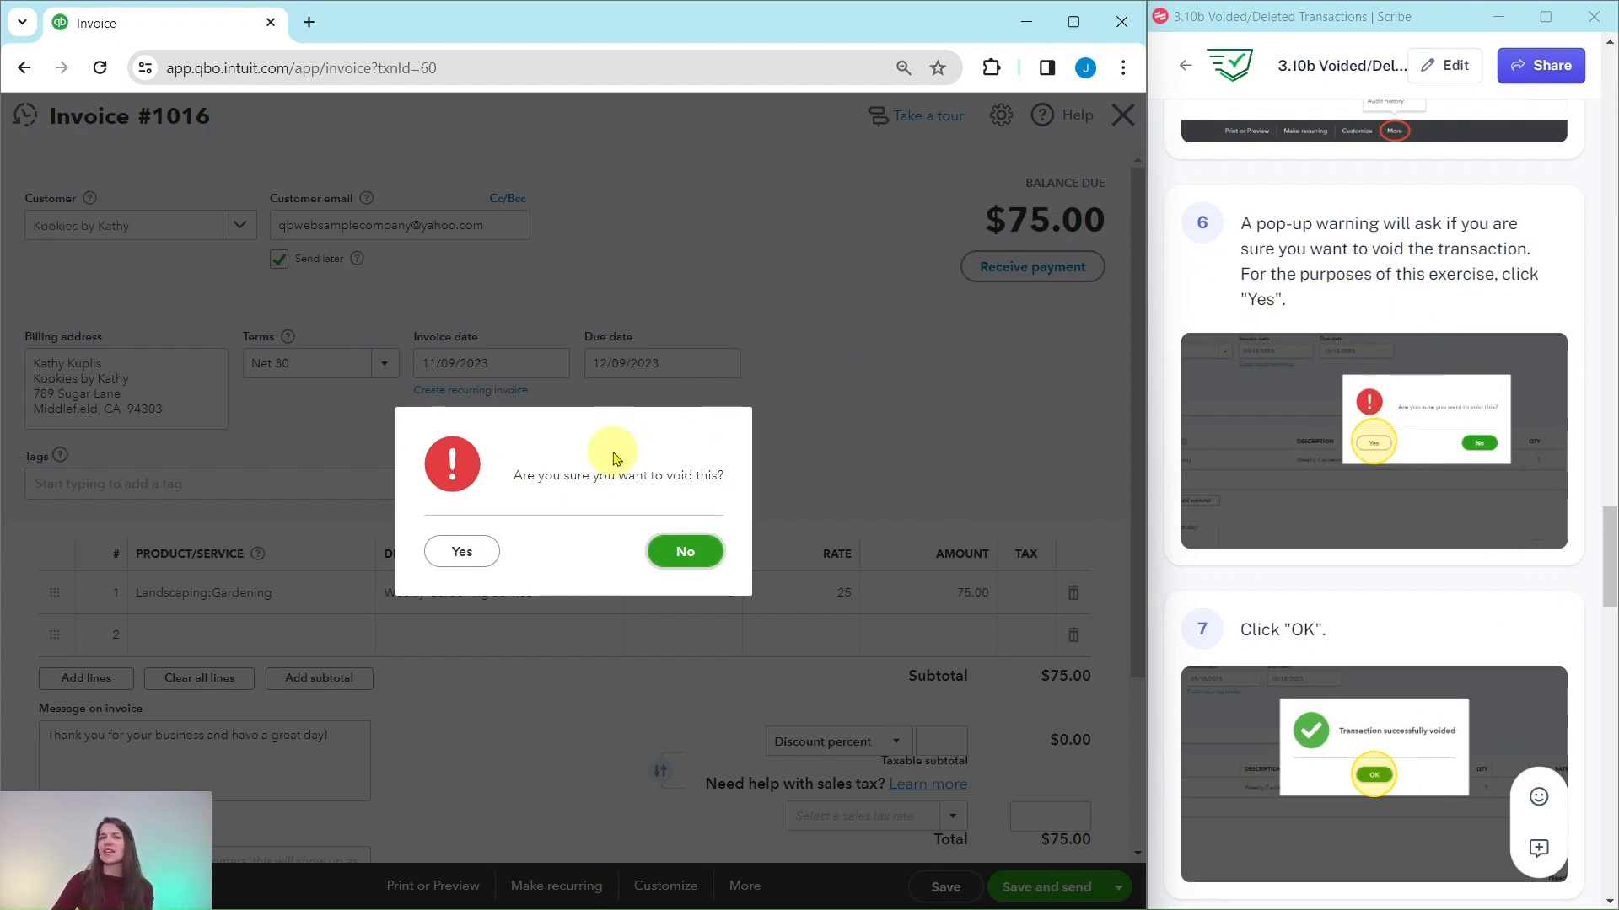
left_click(461, 553)
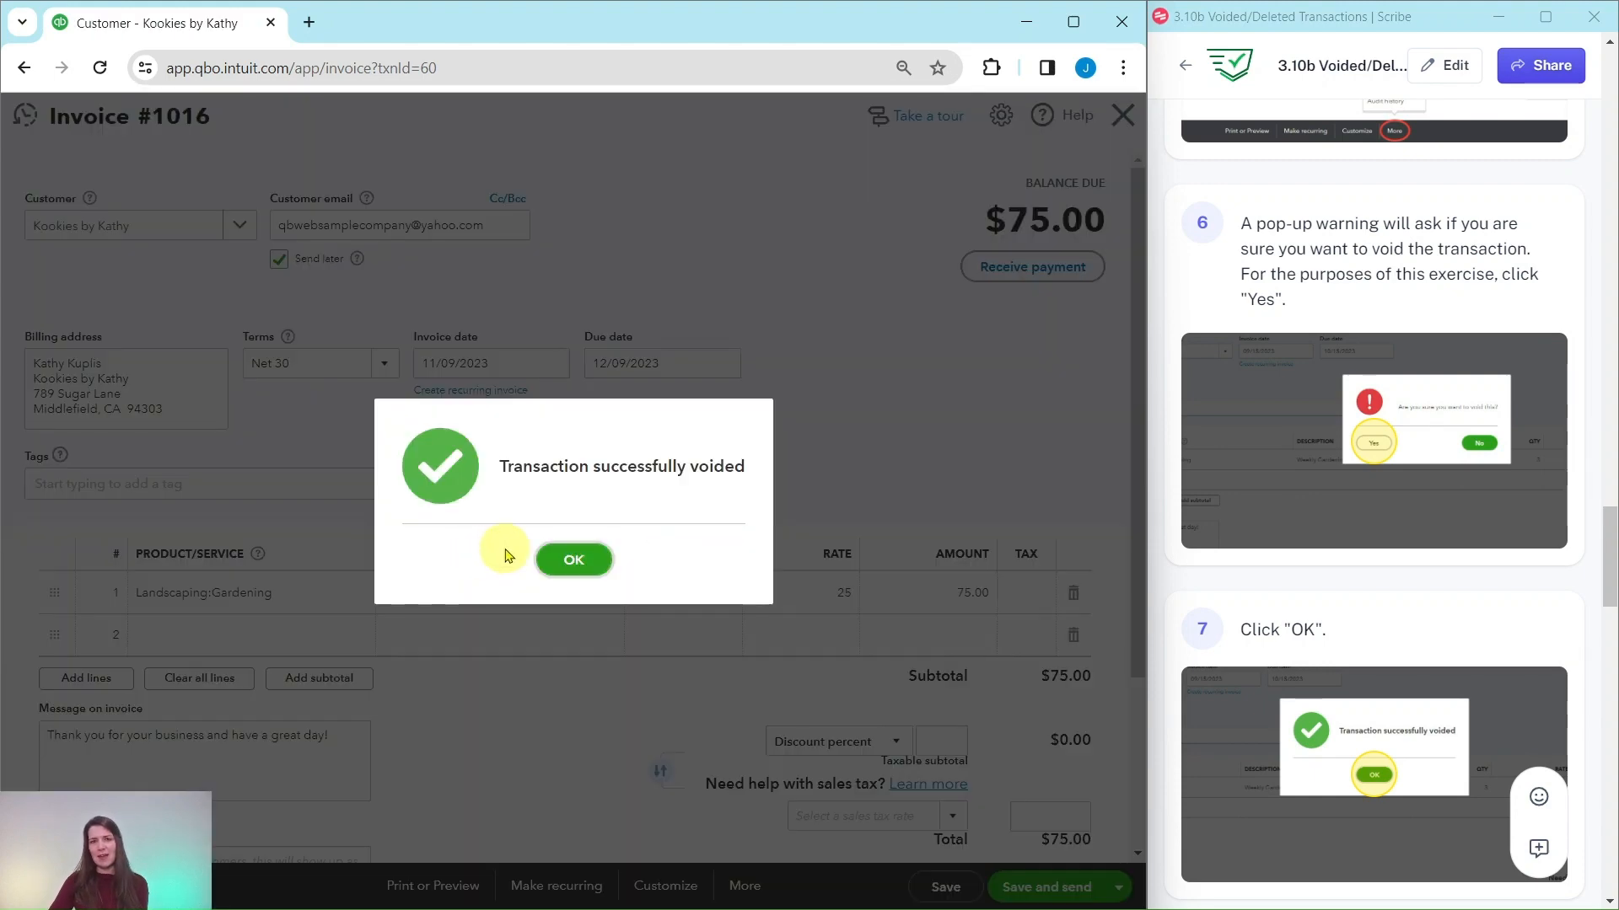
left_click(580, 563)
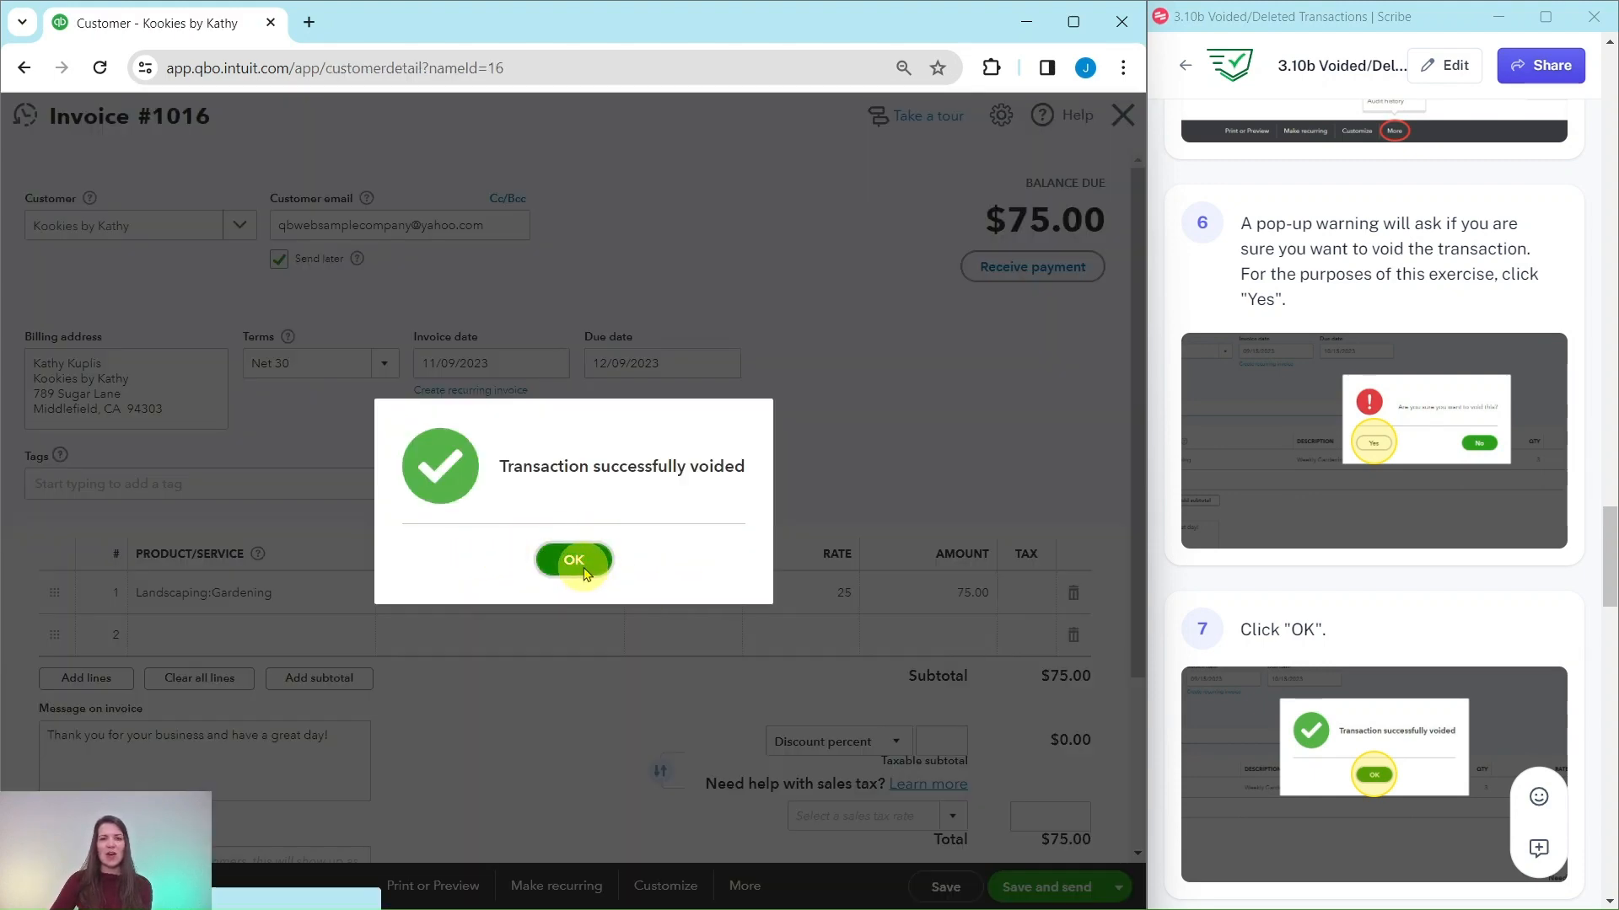
Step: Check the voided invoice's row in the customer's transaction list and open the accountant's log of voided/deleted transactions
scroll(1492, 556, "down", 10)
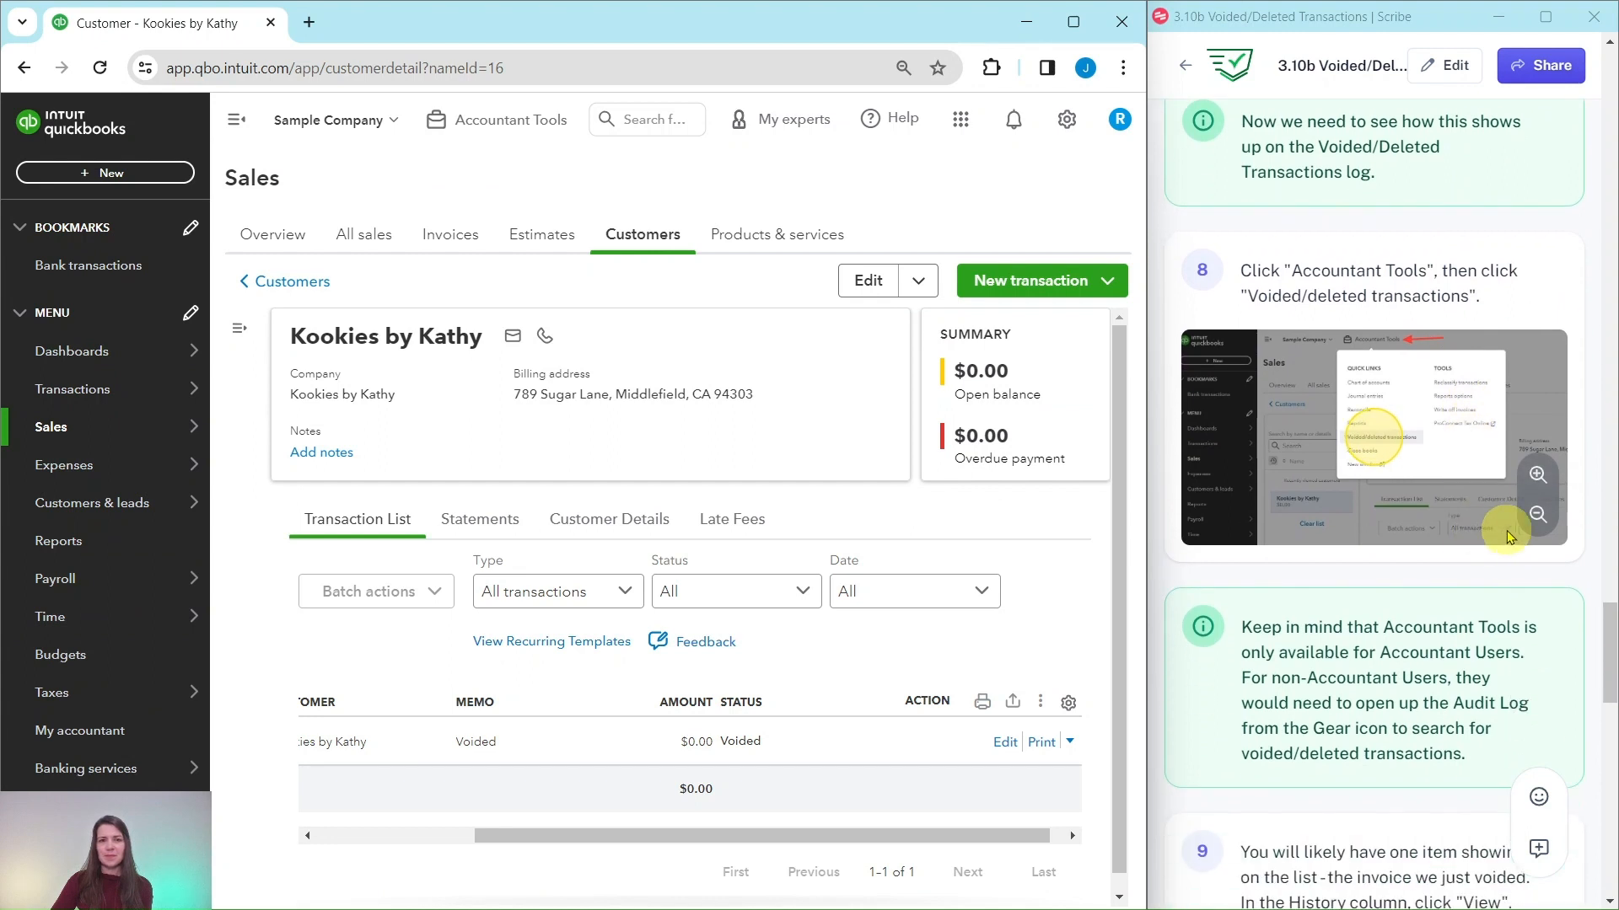
scroll(1304, 376, "up", 1)
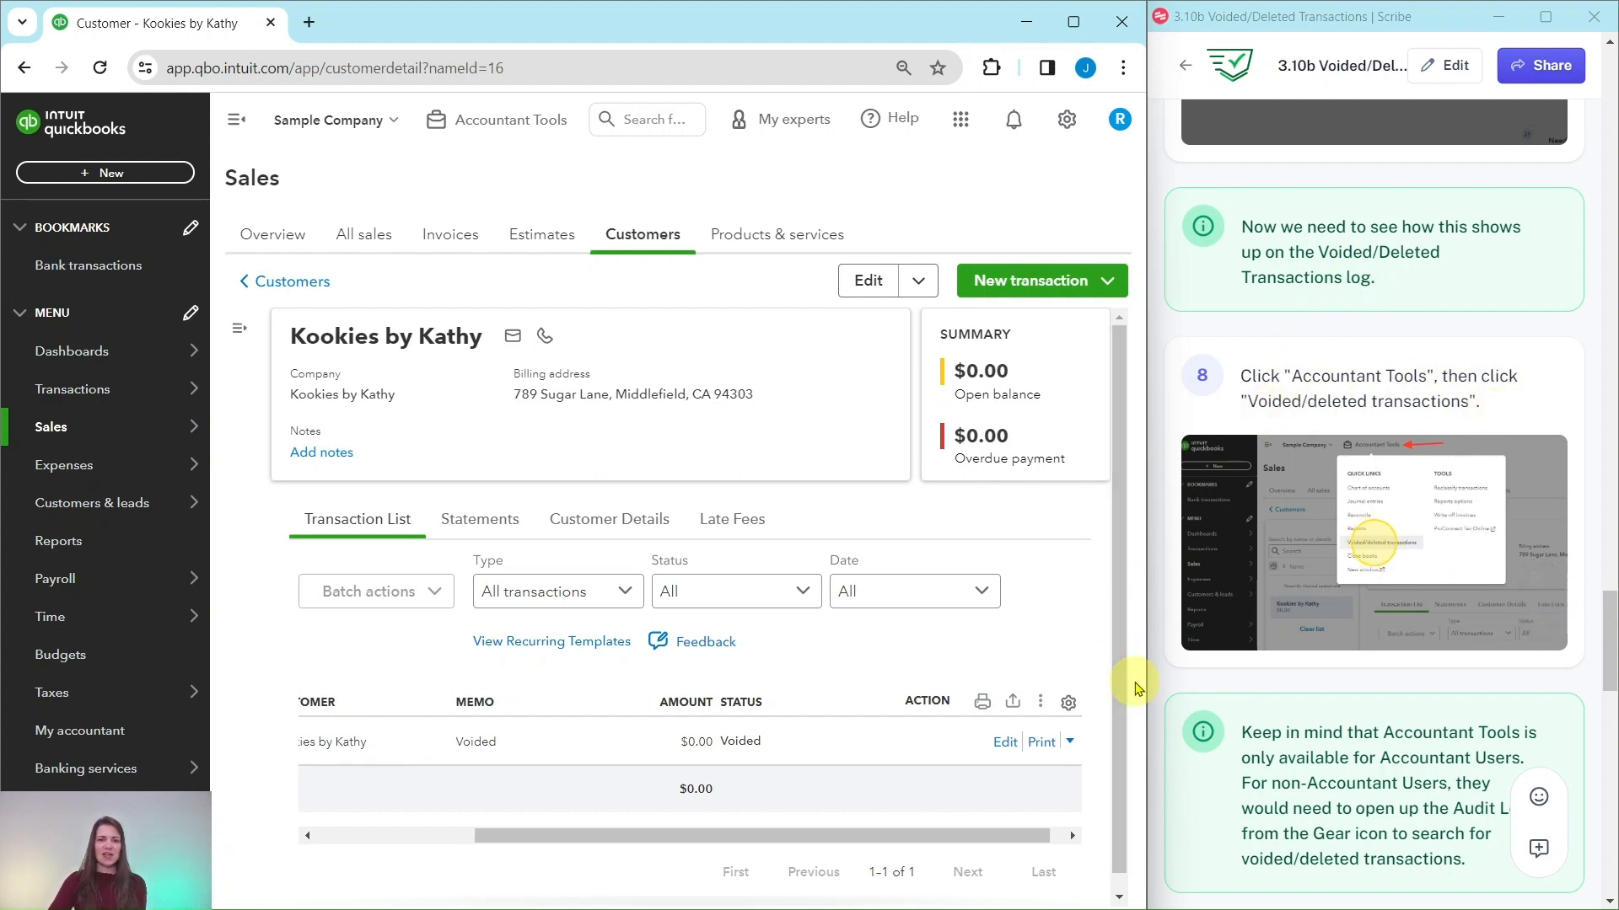
left_click_drag(930, 831, 517, 837)
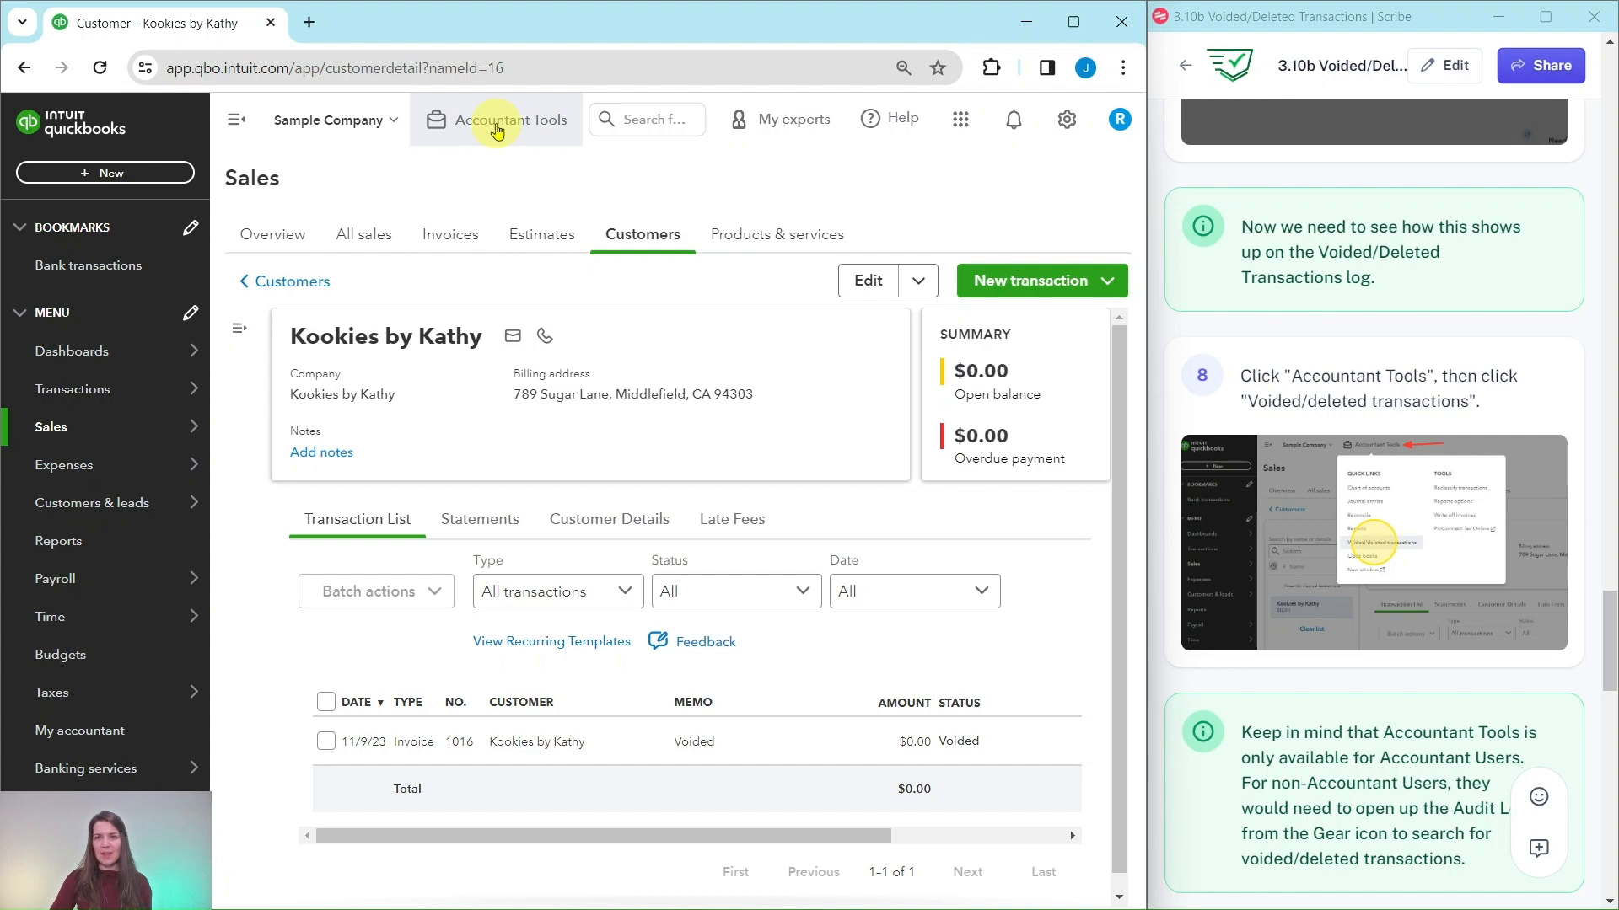
left_click(497, 129)
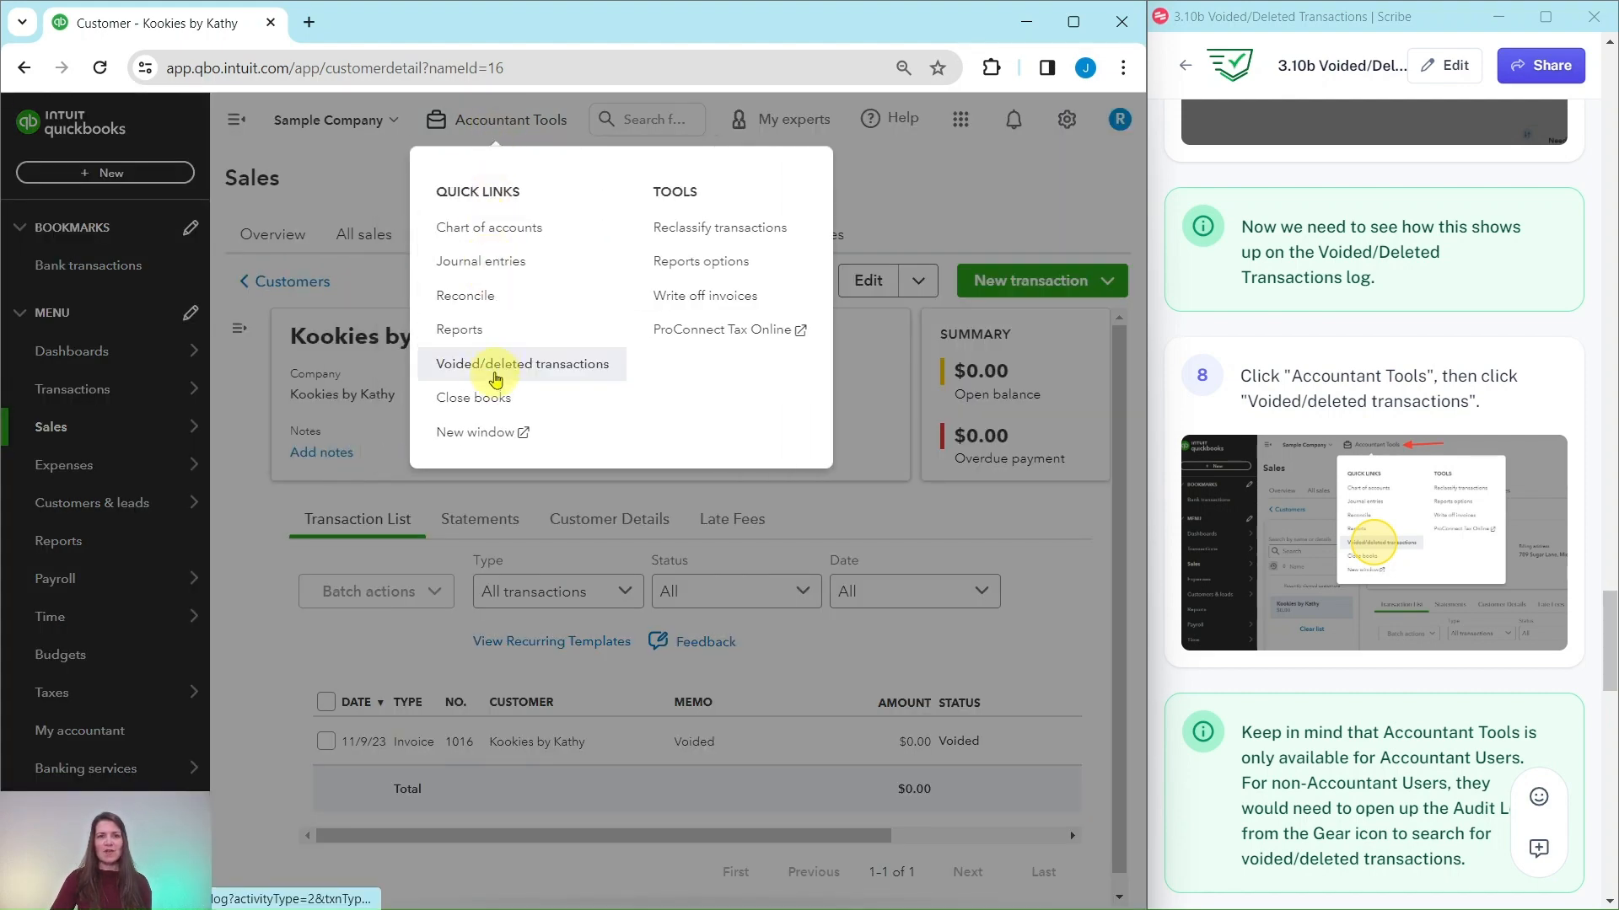
left_click(496, 380)
Step: Open the history of the voided Kookies by Kathy invoice from the Audit Log
scroll(1509, 441, "down", 3)
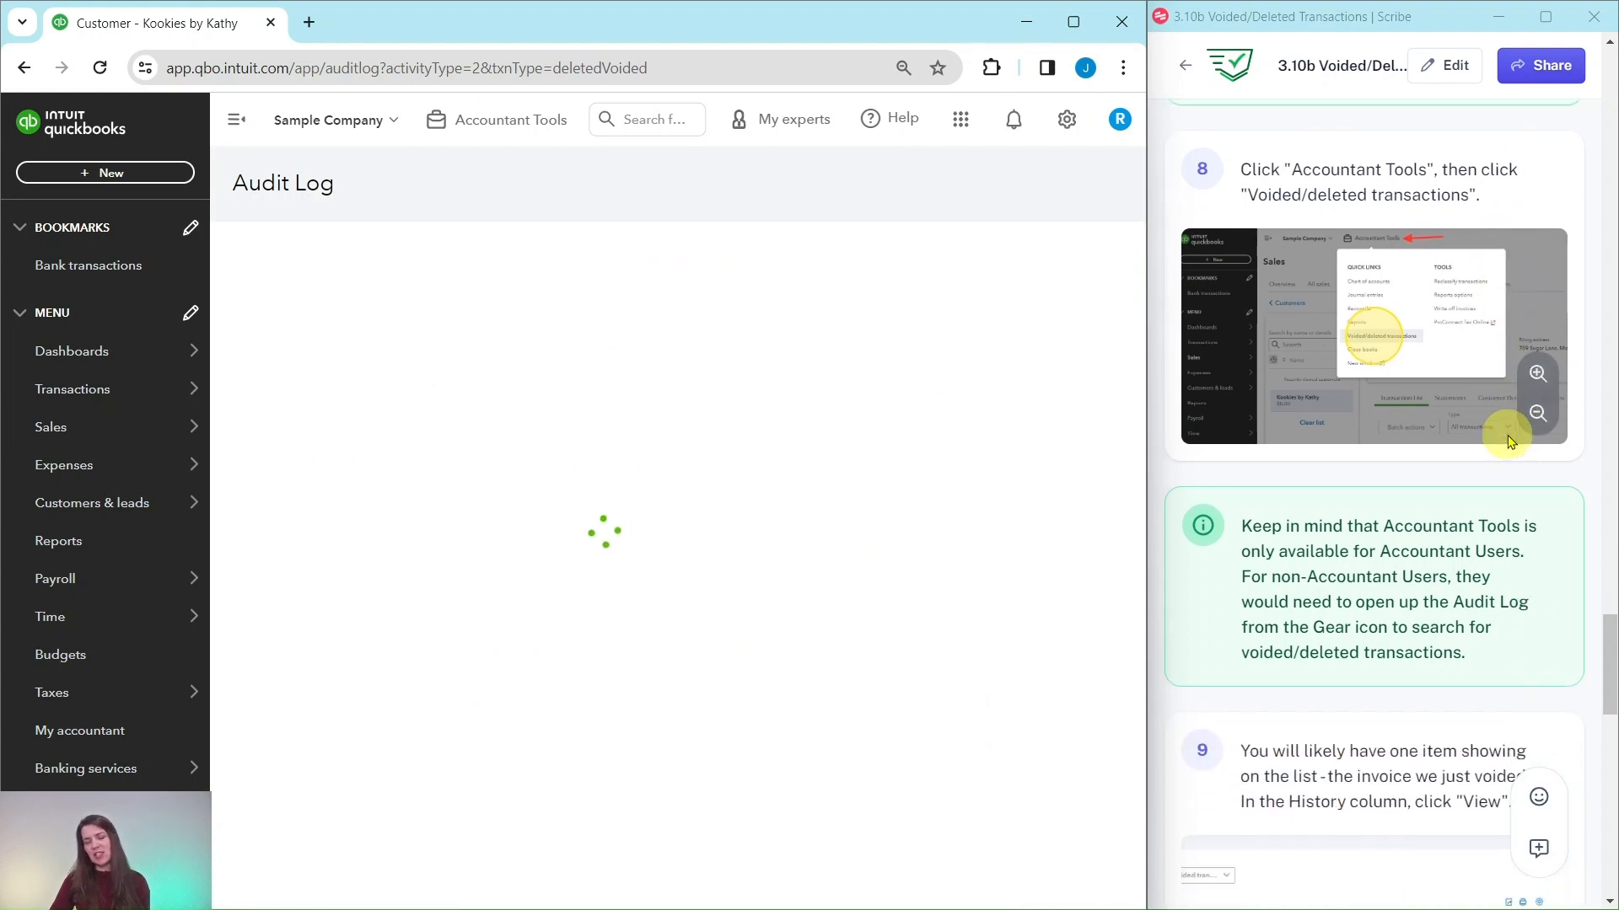
scroll(1509, 442, "down", 4)
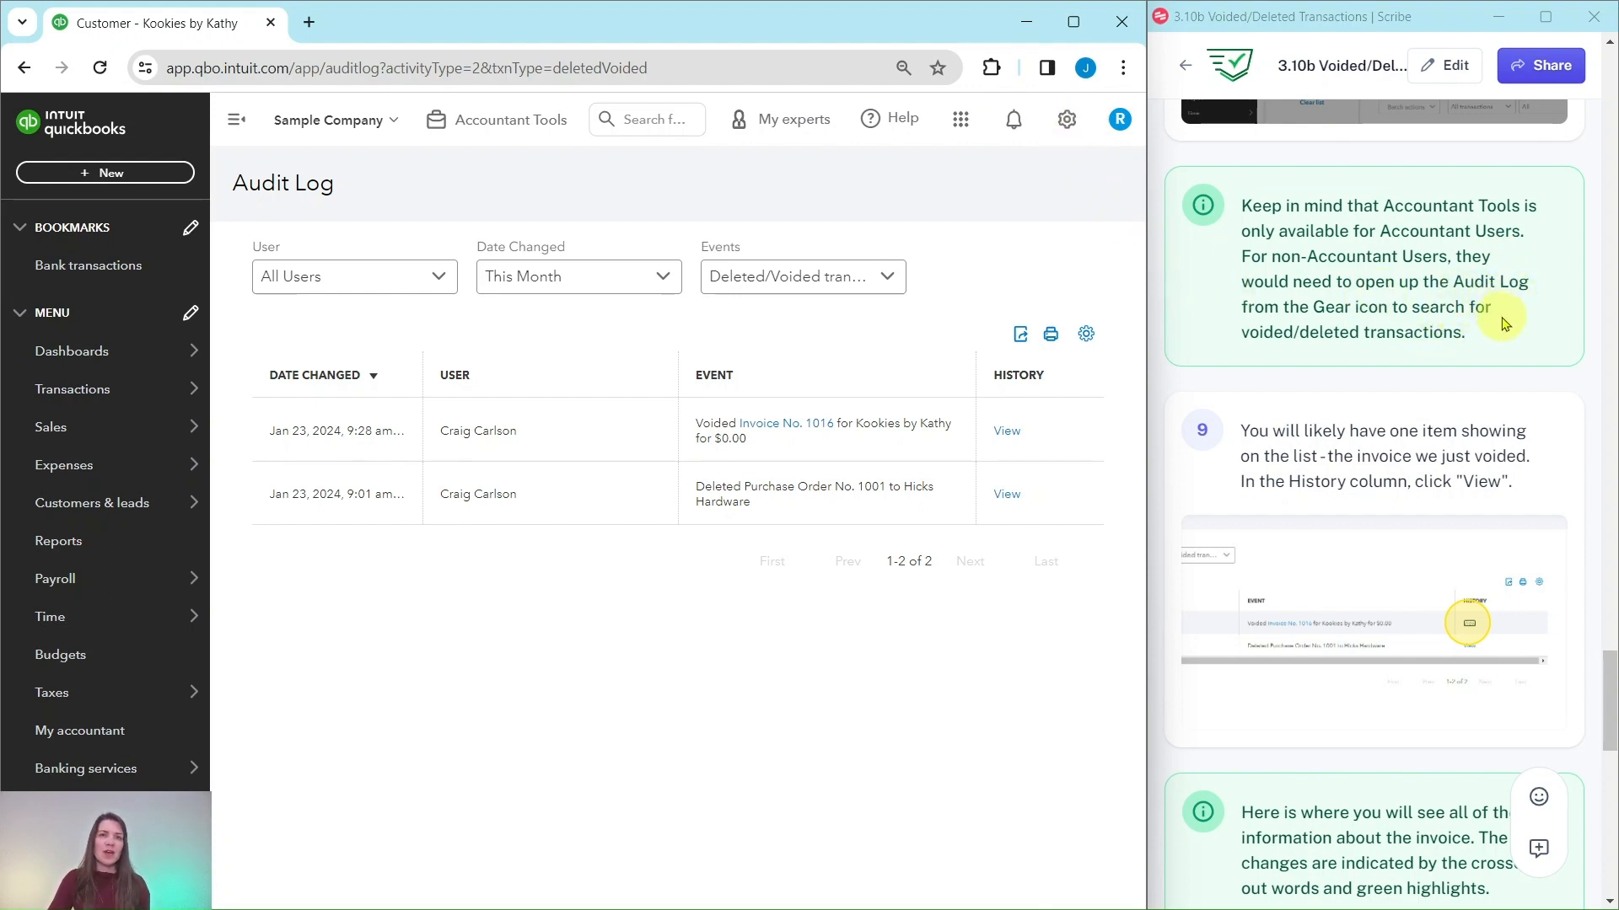
scroll(1502, 339, "down", 3)
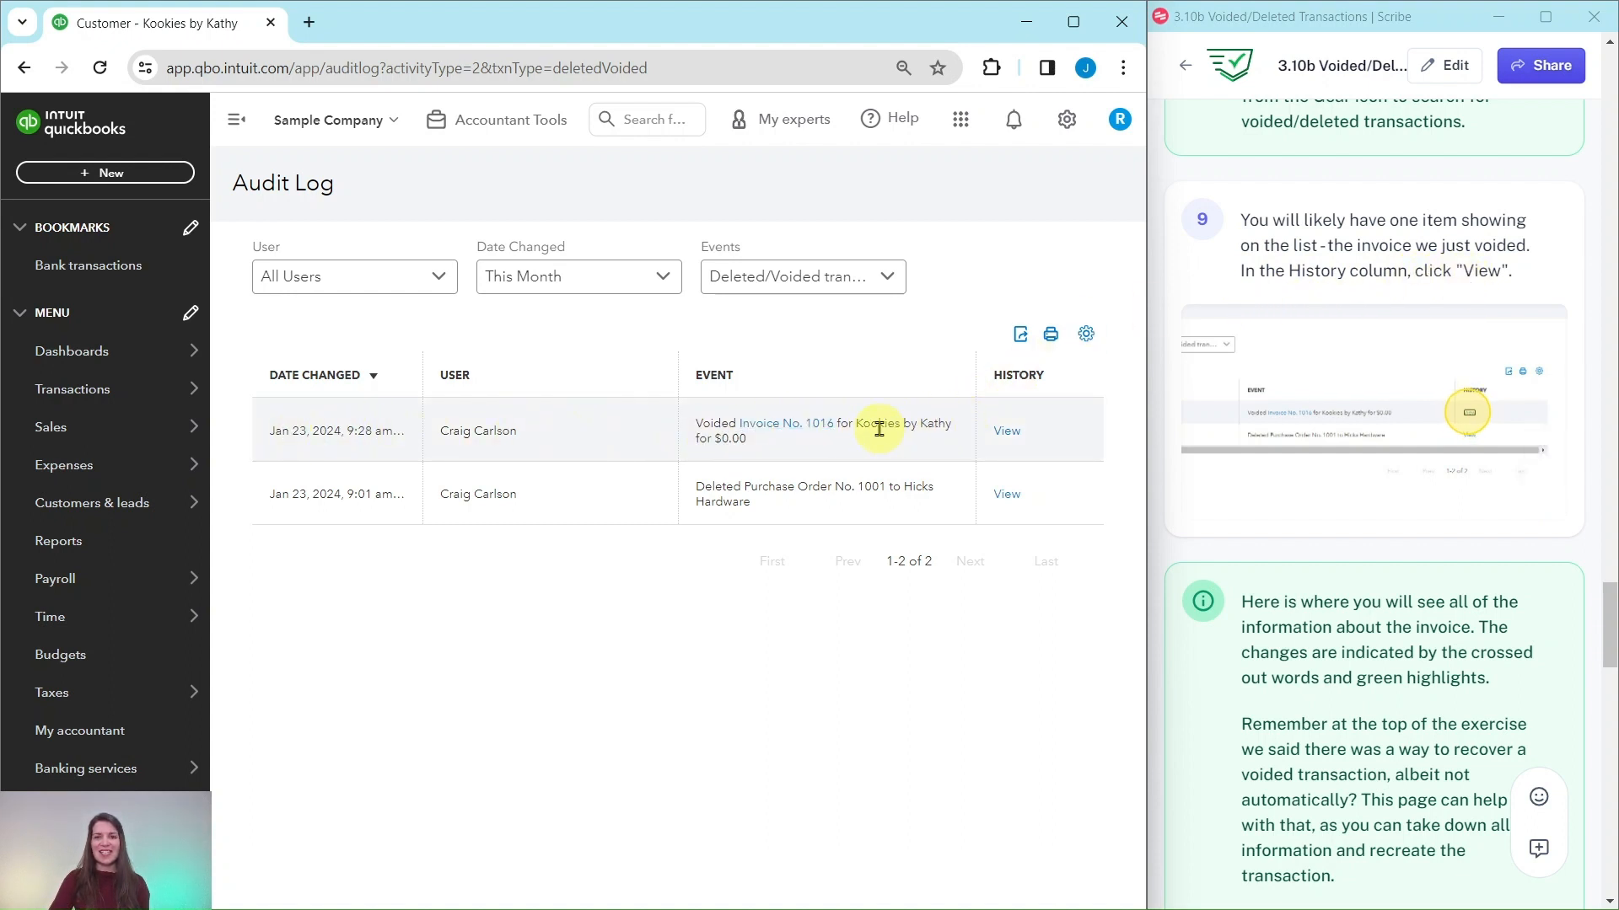
left_click(1005, 433)
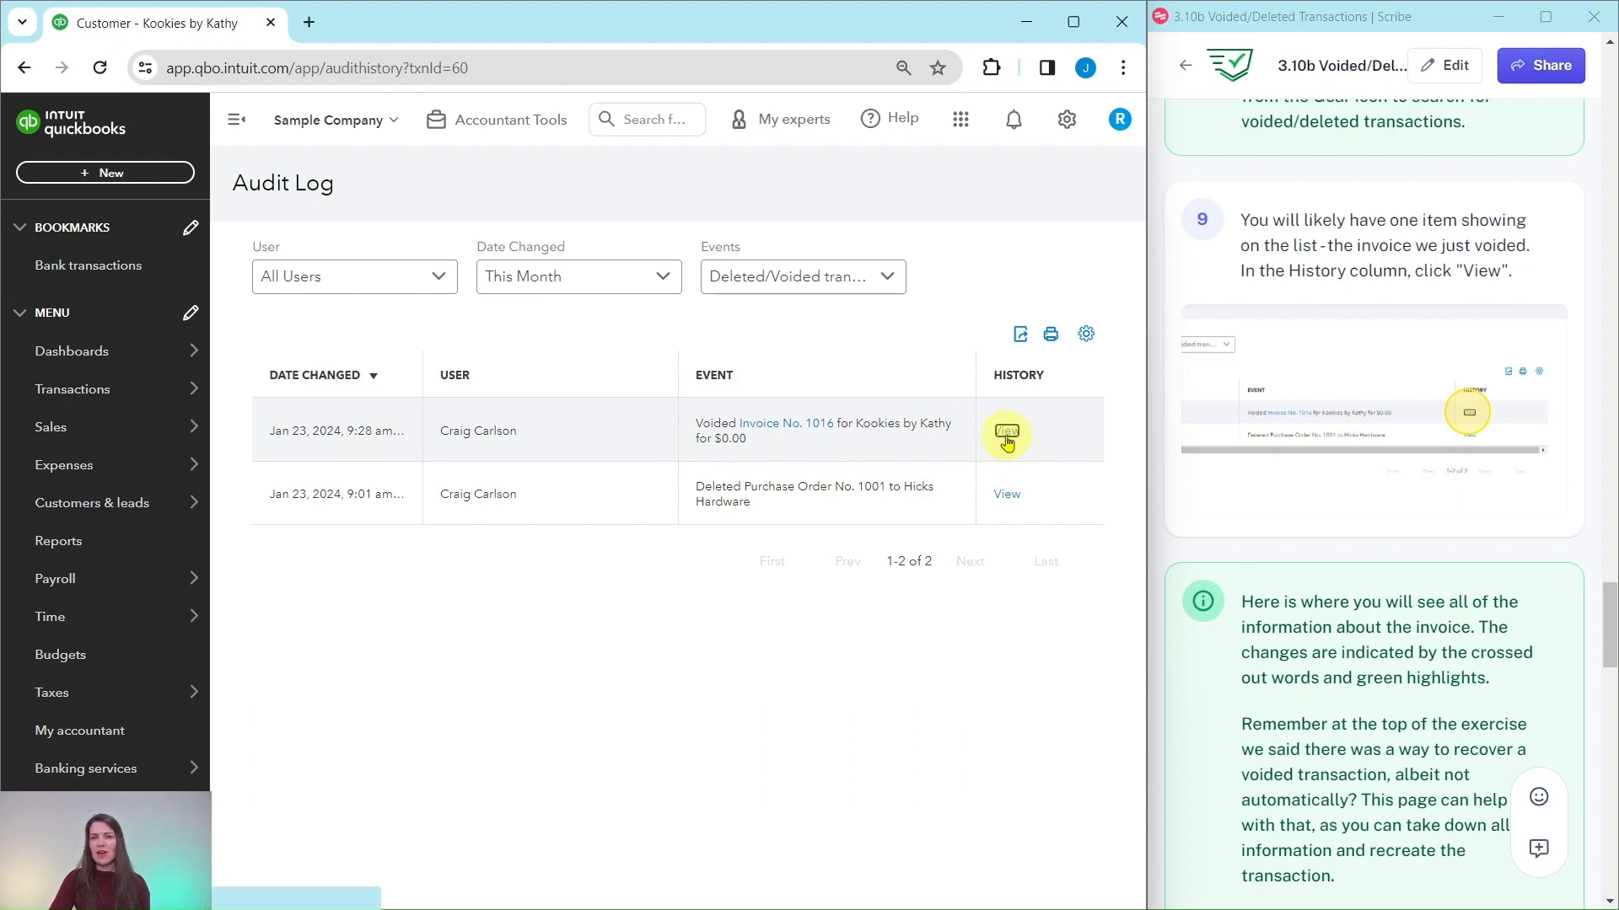
Step: Examine the void entry and the original entry in the invoice's audit history, including amounts, dates and line items
scroll(1282, 426, "down", 6)
scroll(1290, 431, "up", 1)
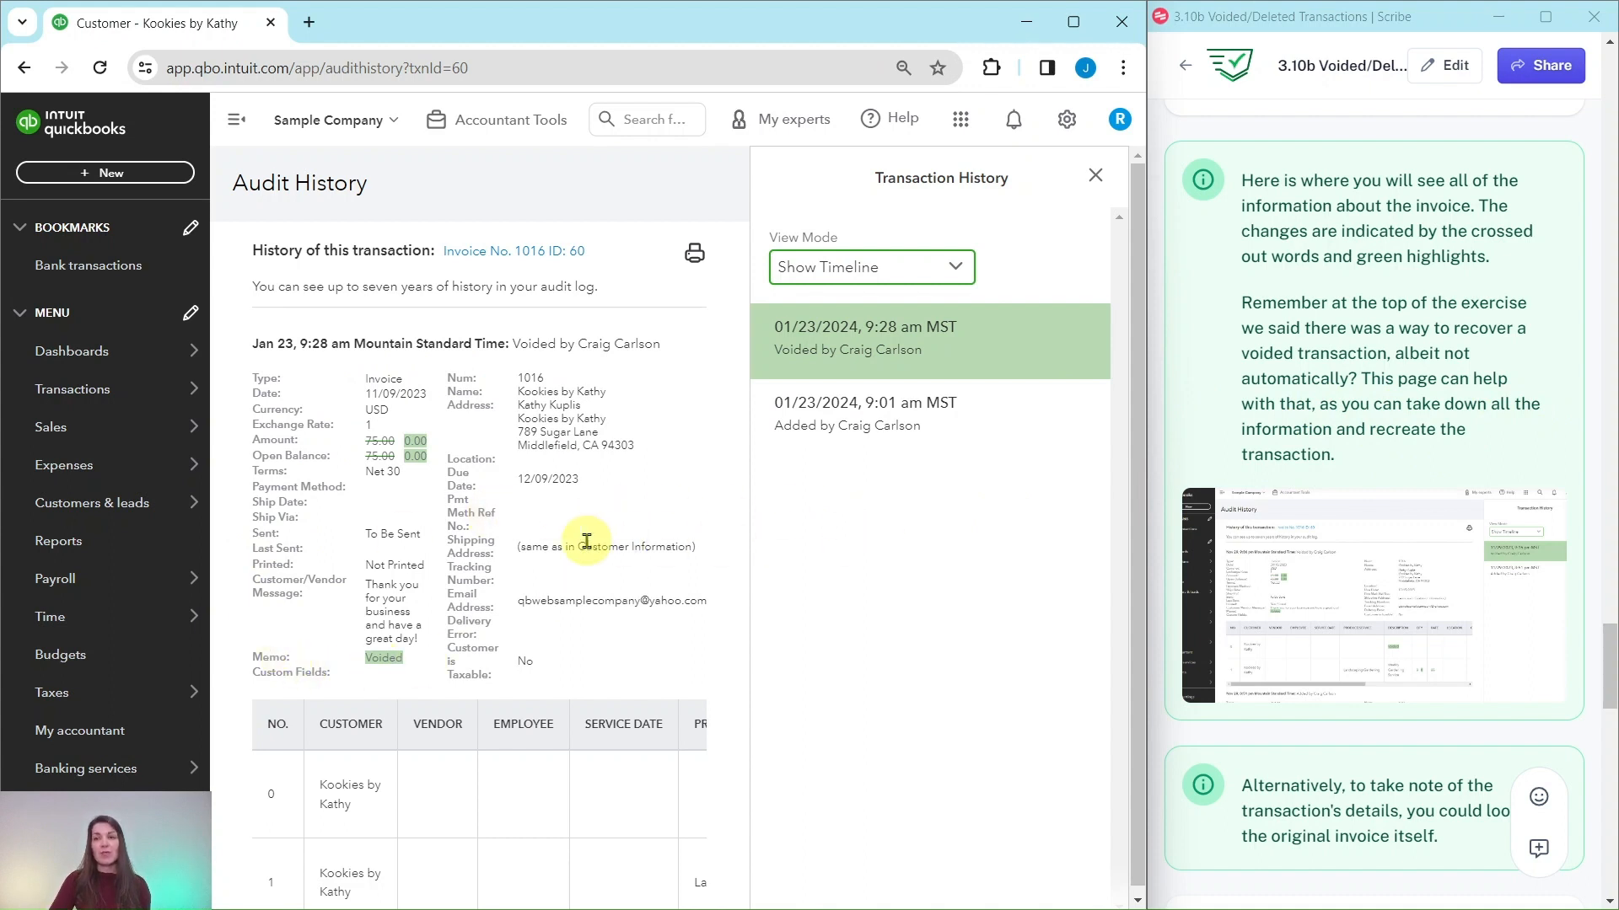
scroll(568, 542, "down", 5)
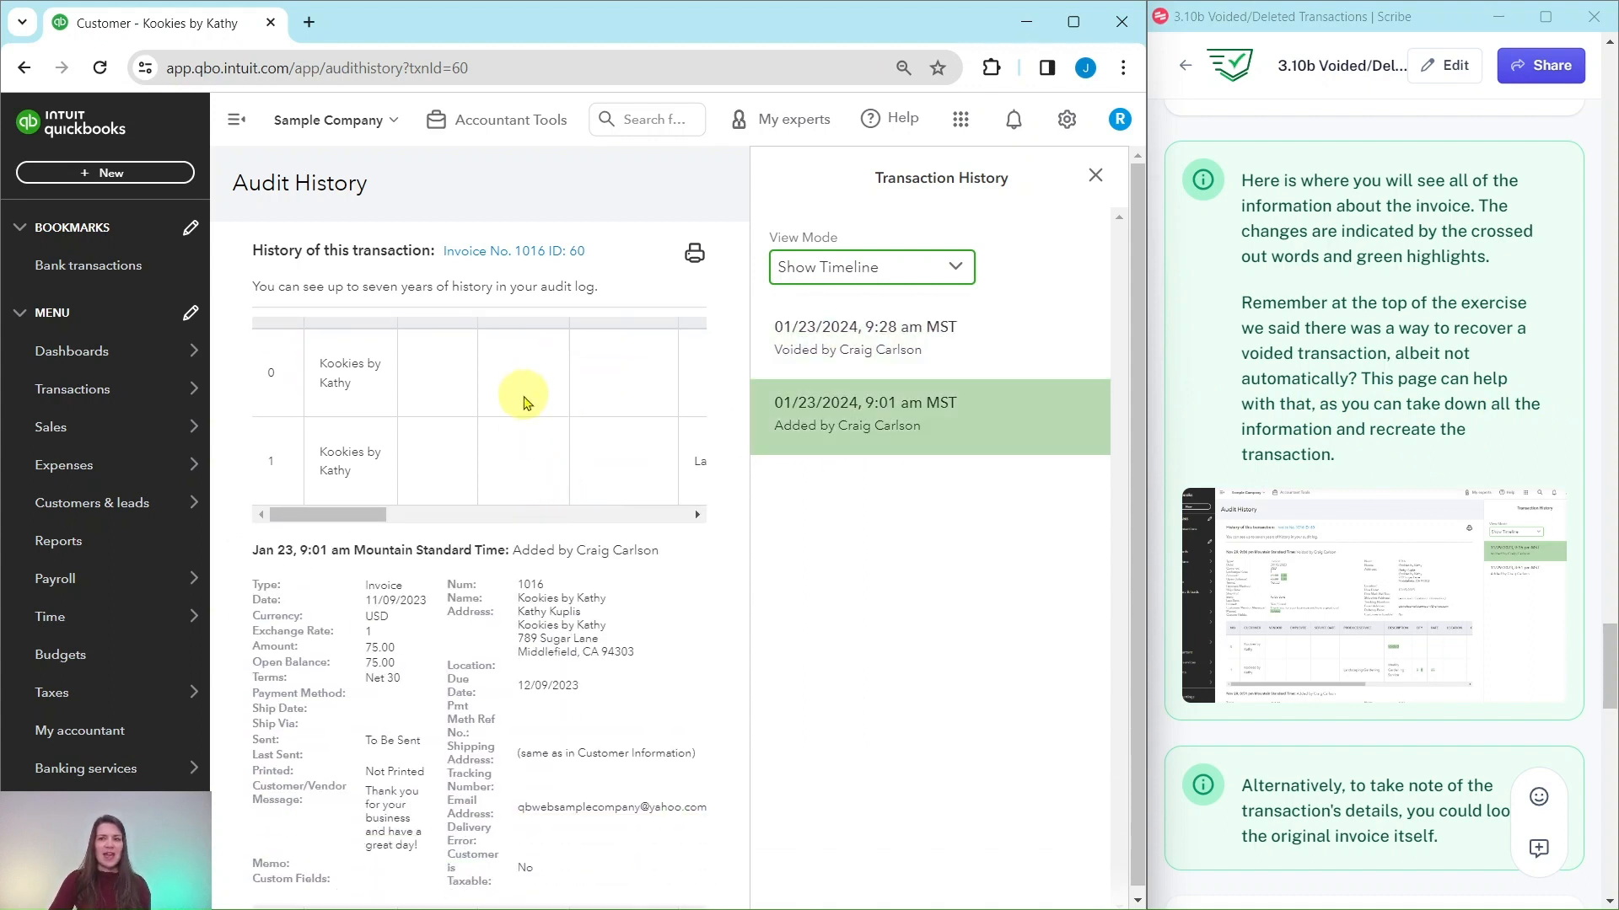
scroll(523, 401, "down", 3)
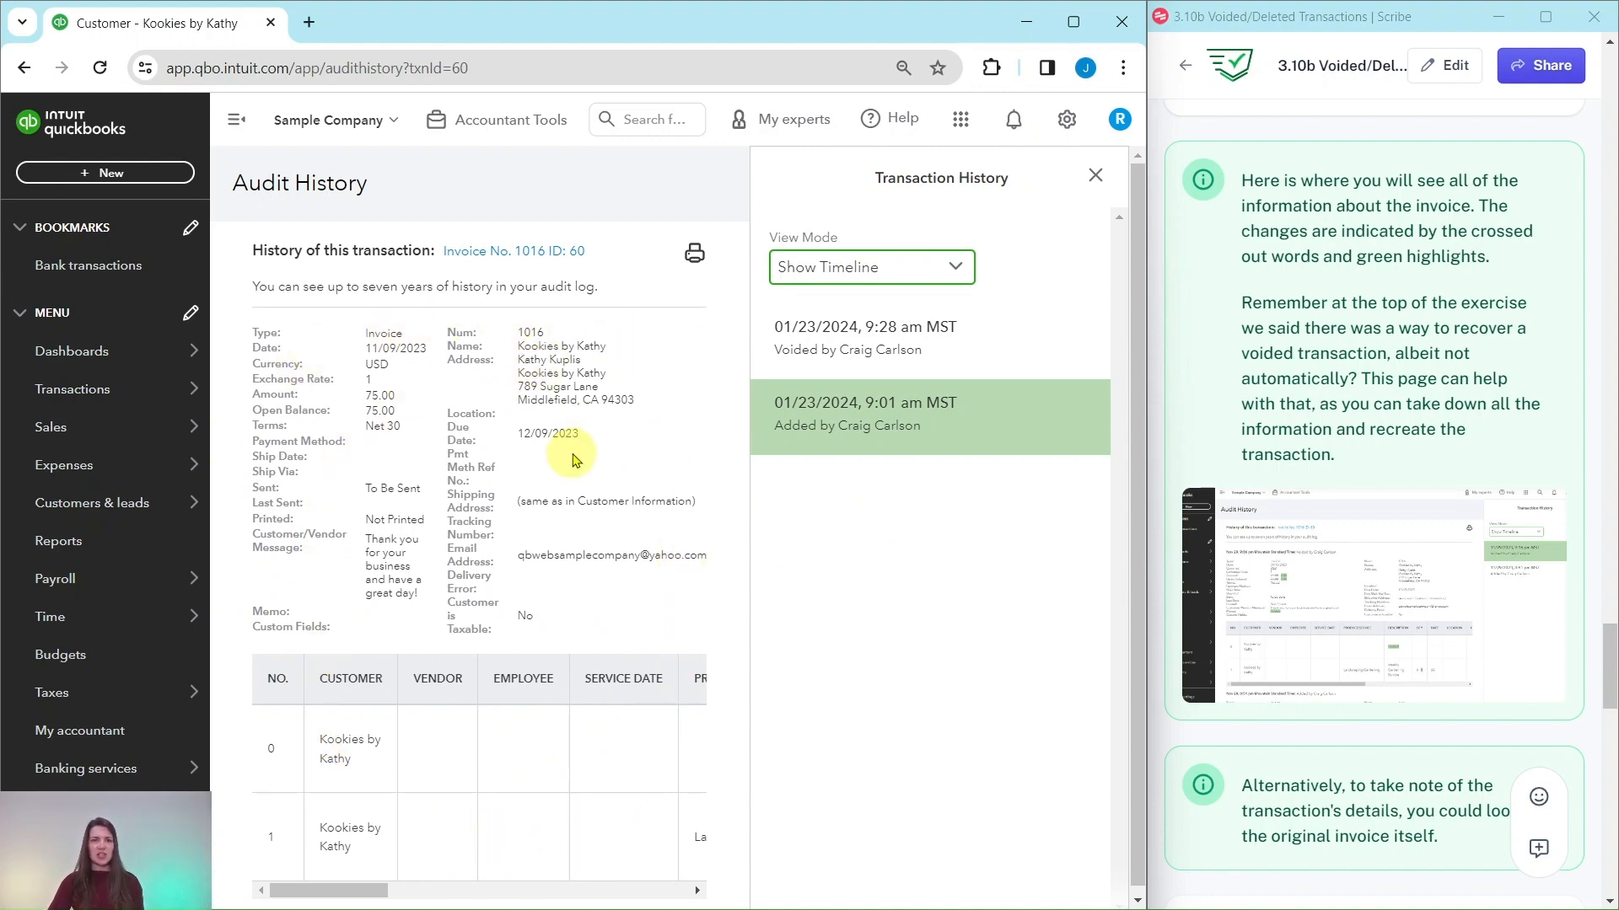
Step: Switch between the added and voided versions of the Kookies by Kathy invoice in its transaction history to compare them
scroll(557, 413, "up", 1)
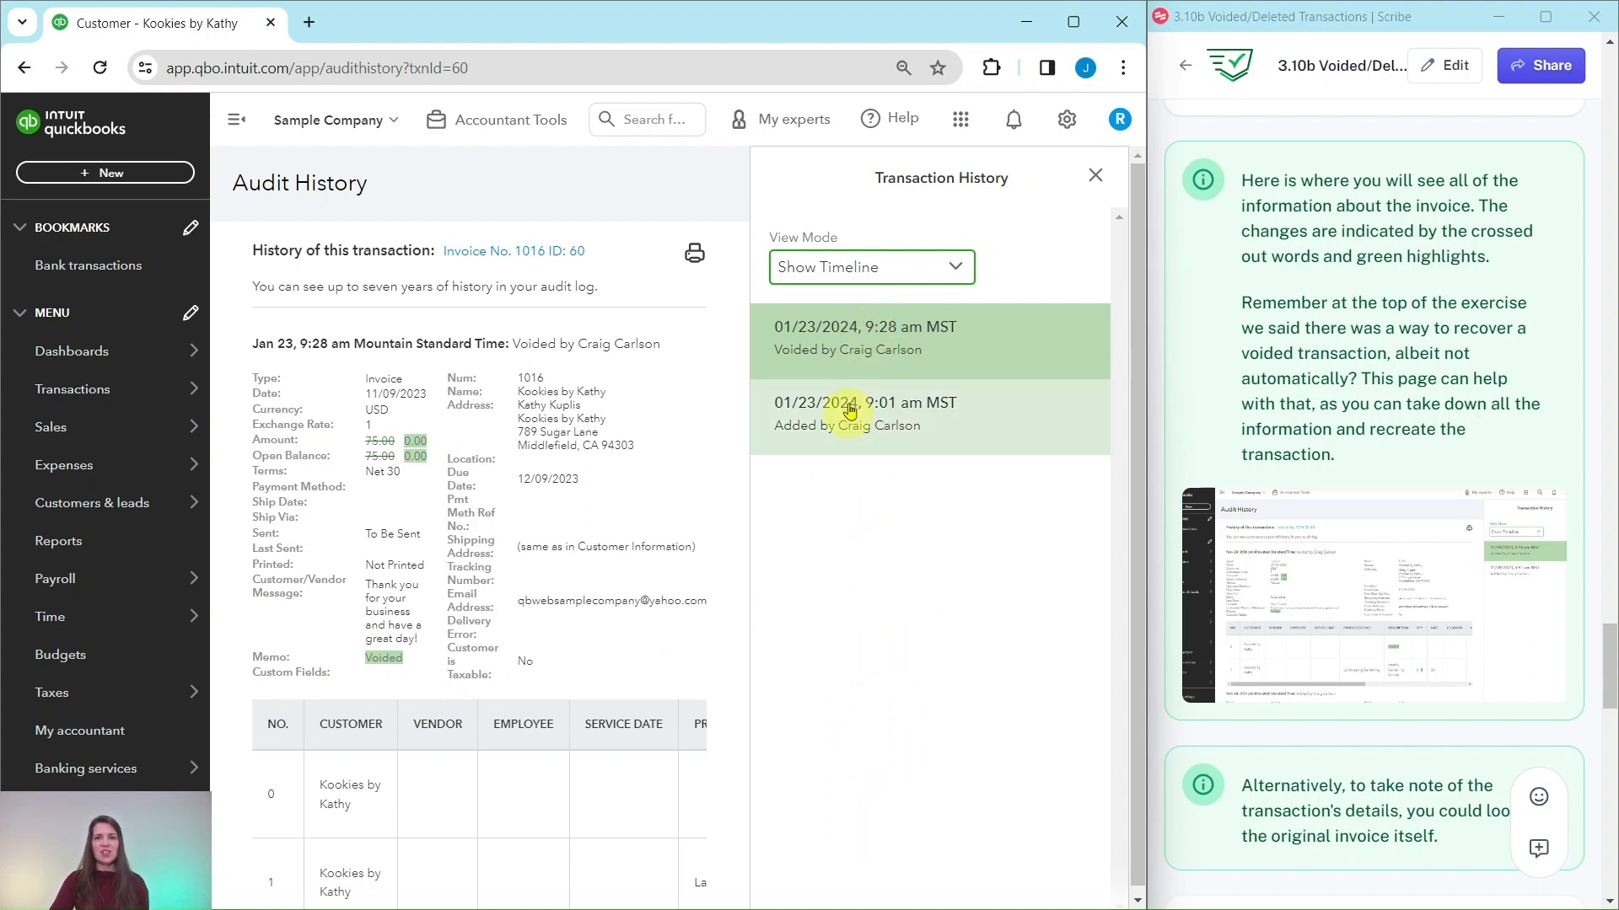
left_click(932, 421)
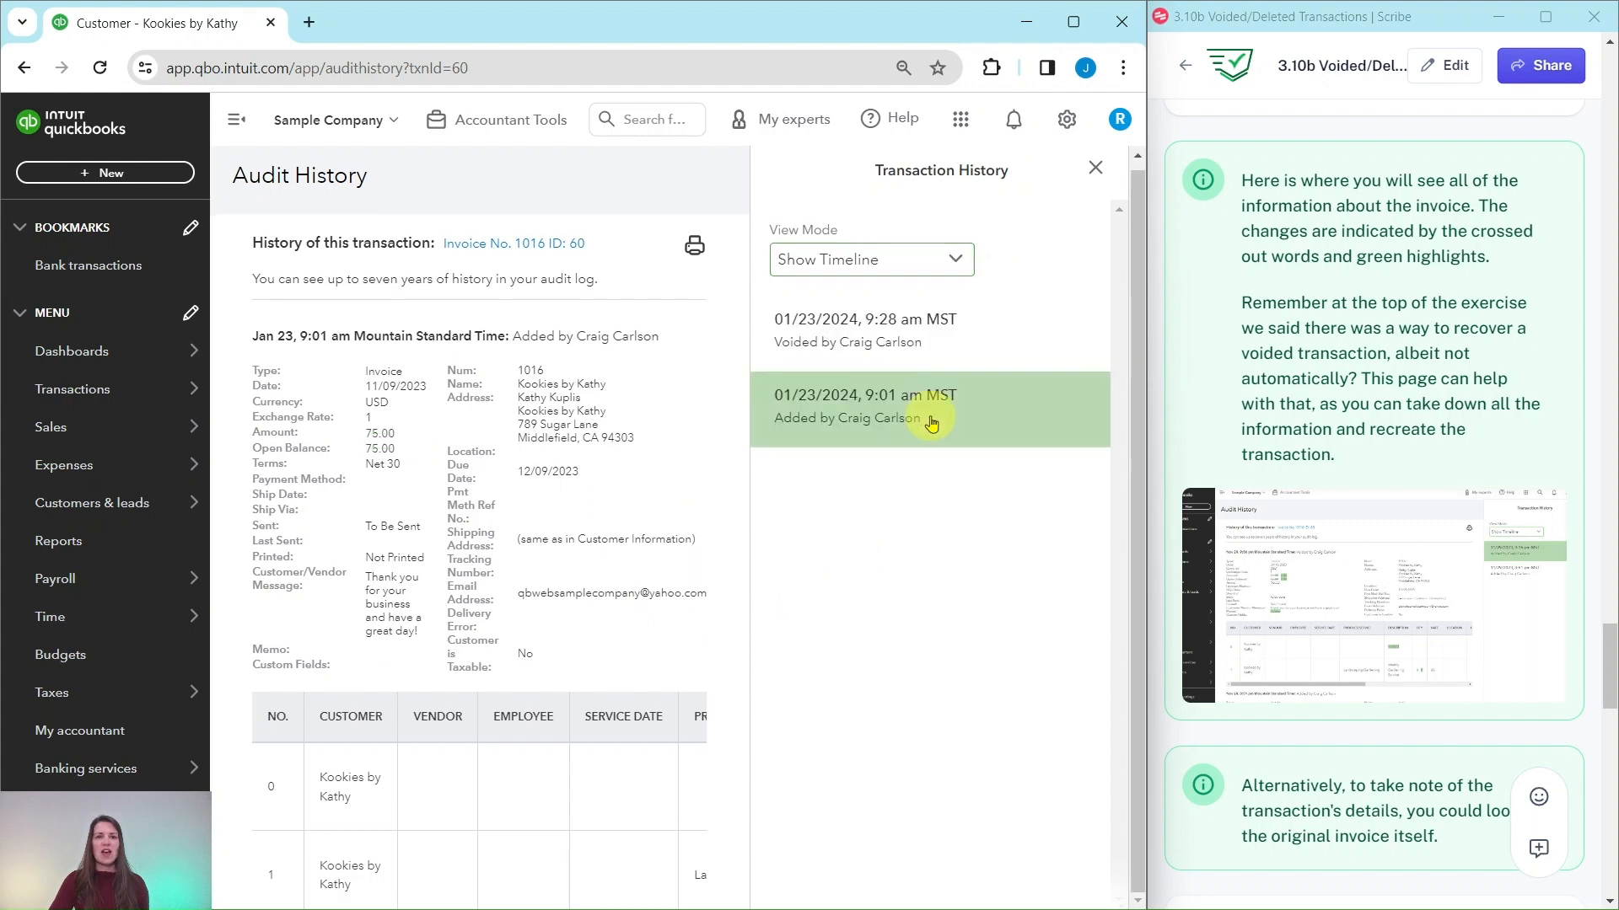
left_click(869, 359)
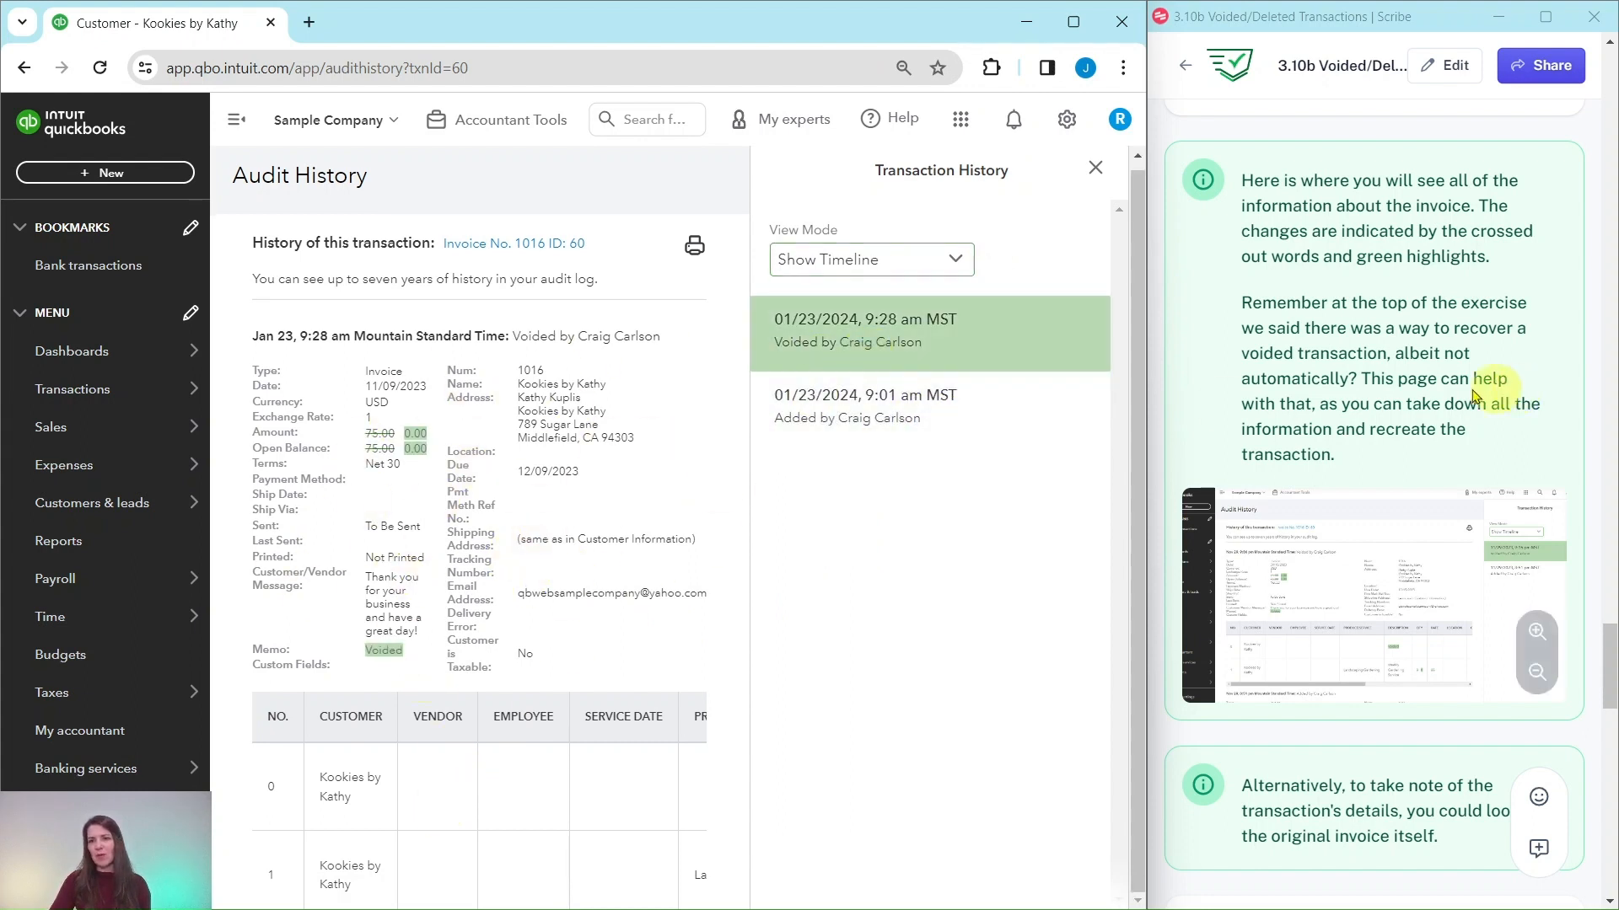
Step: Open the voided Kookies by Kathy invoice from its audit history, review its payment status and line items, and close it
scroll(1474, 396, "down", 6)
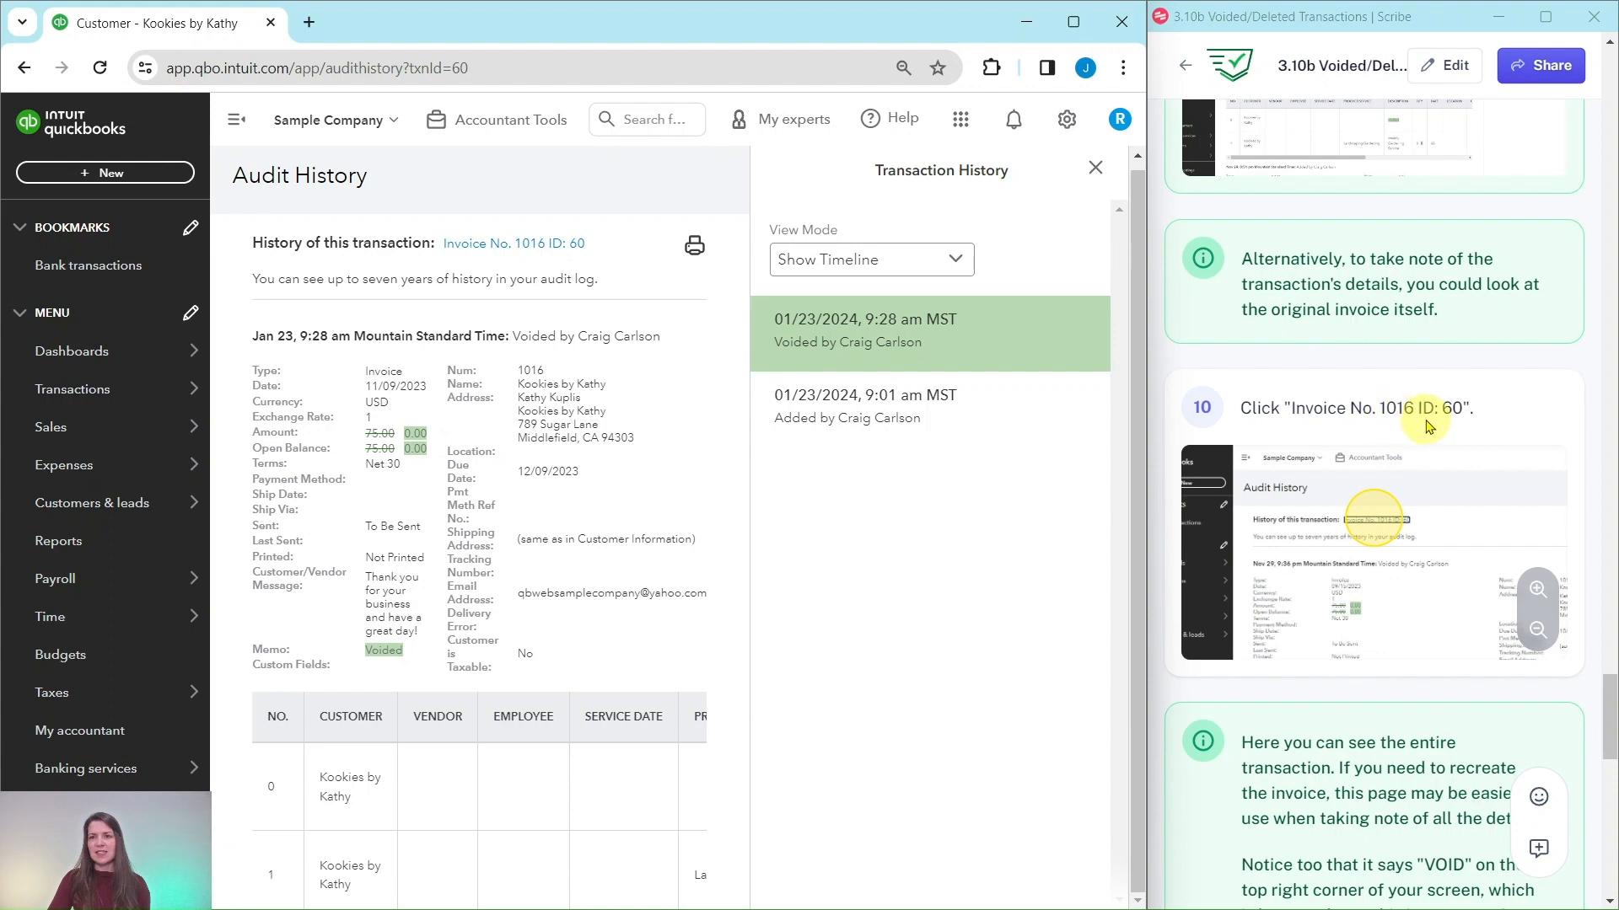
left_click(501, 246)
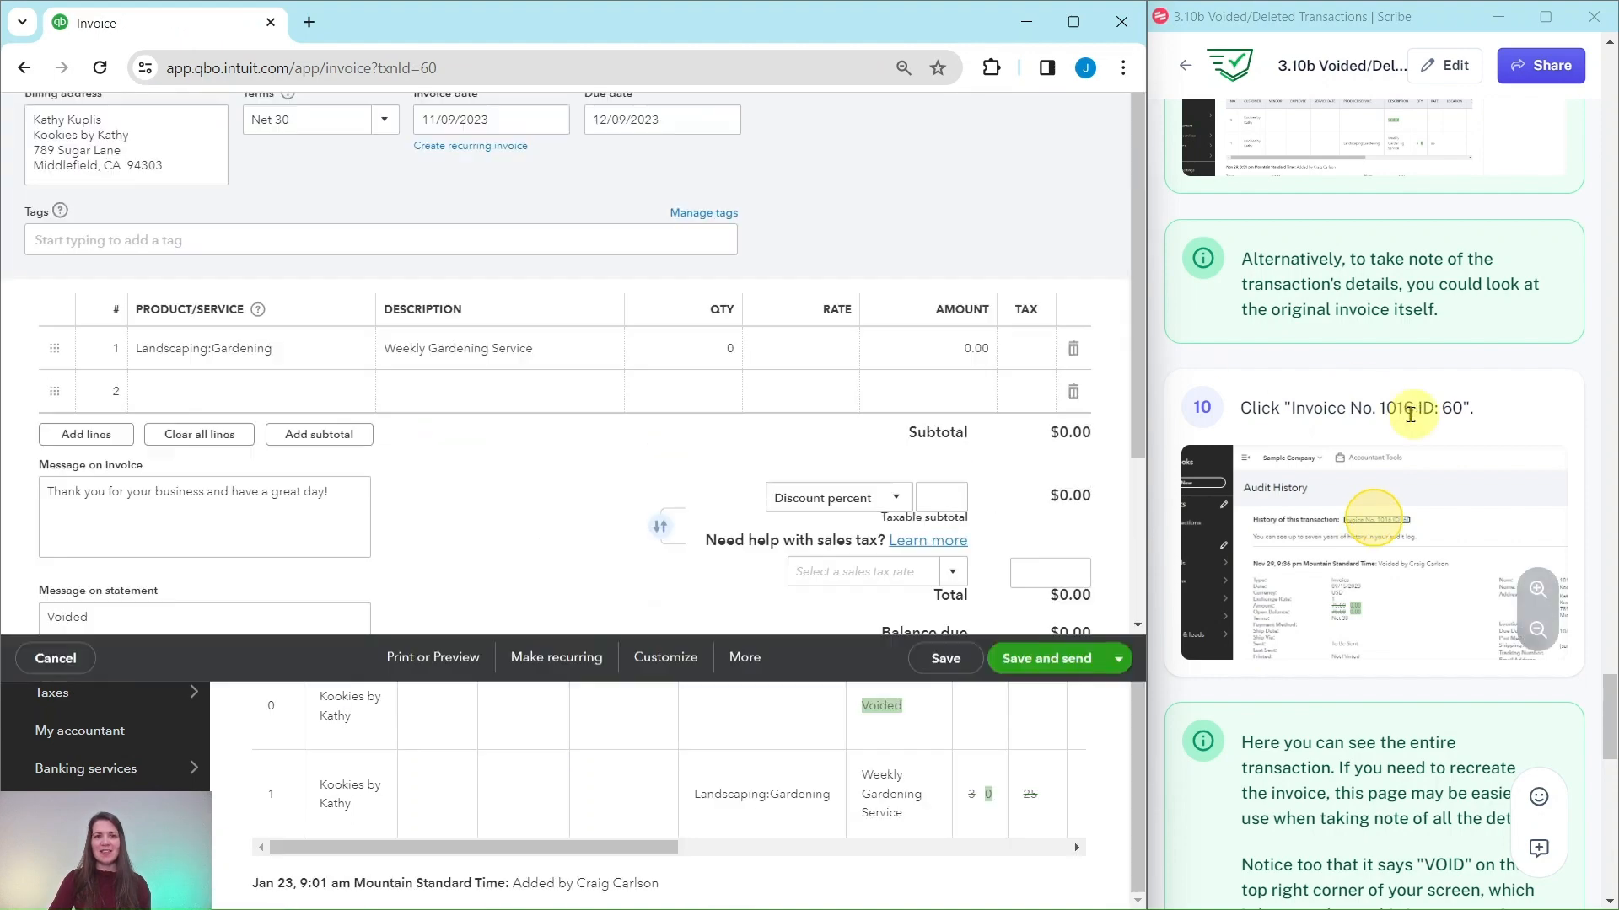
scroll(1406, 413, "down", 6)
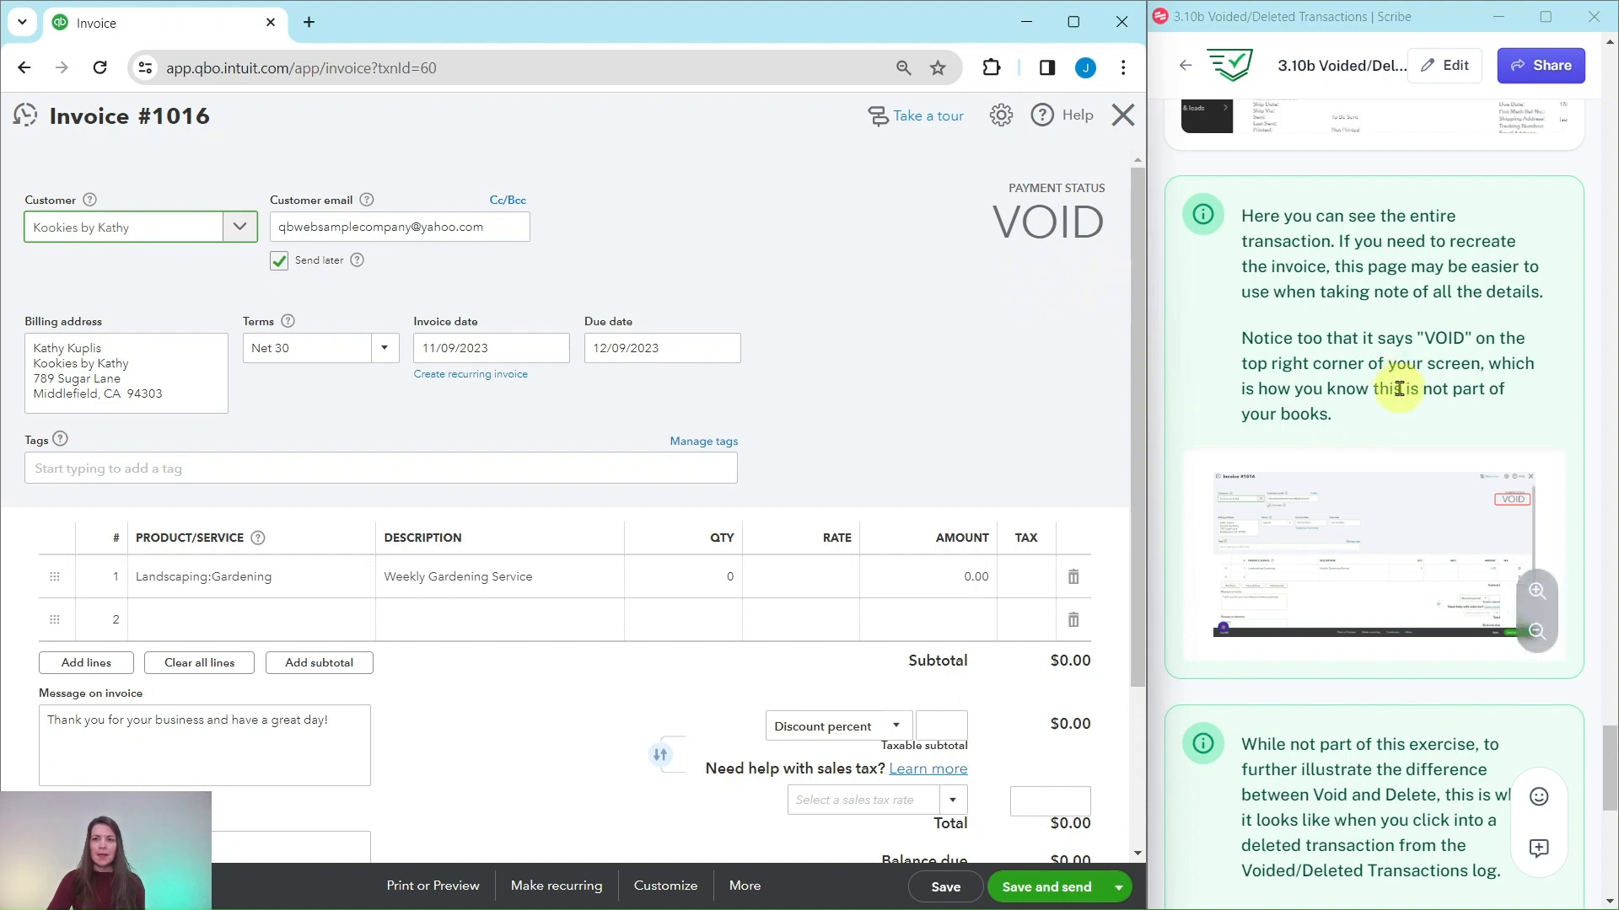
scroll(1398, 388, "down", 6)
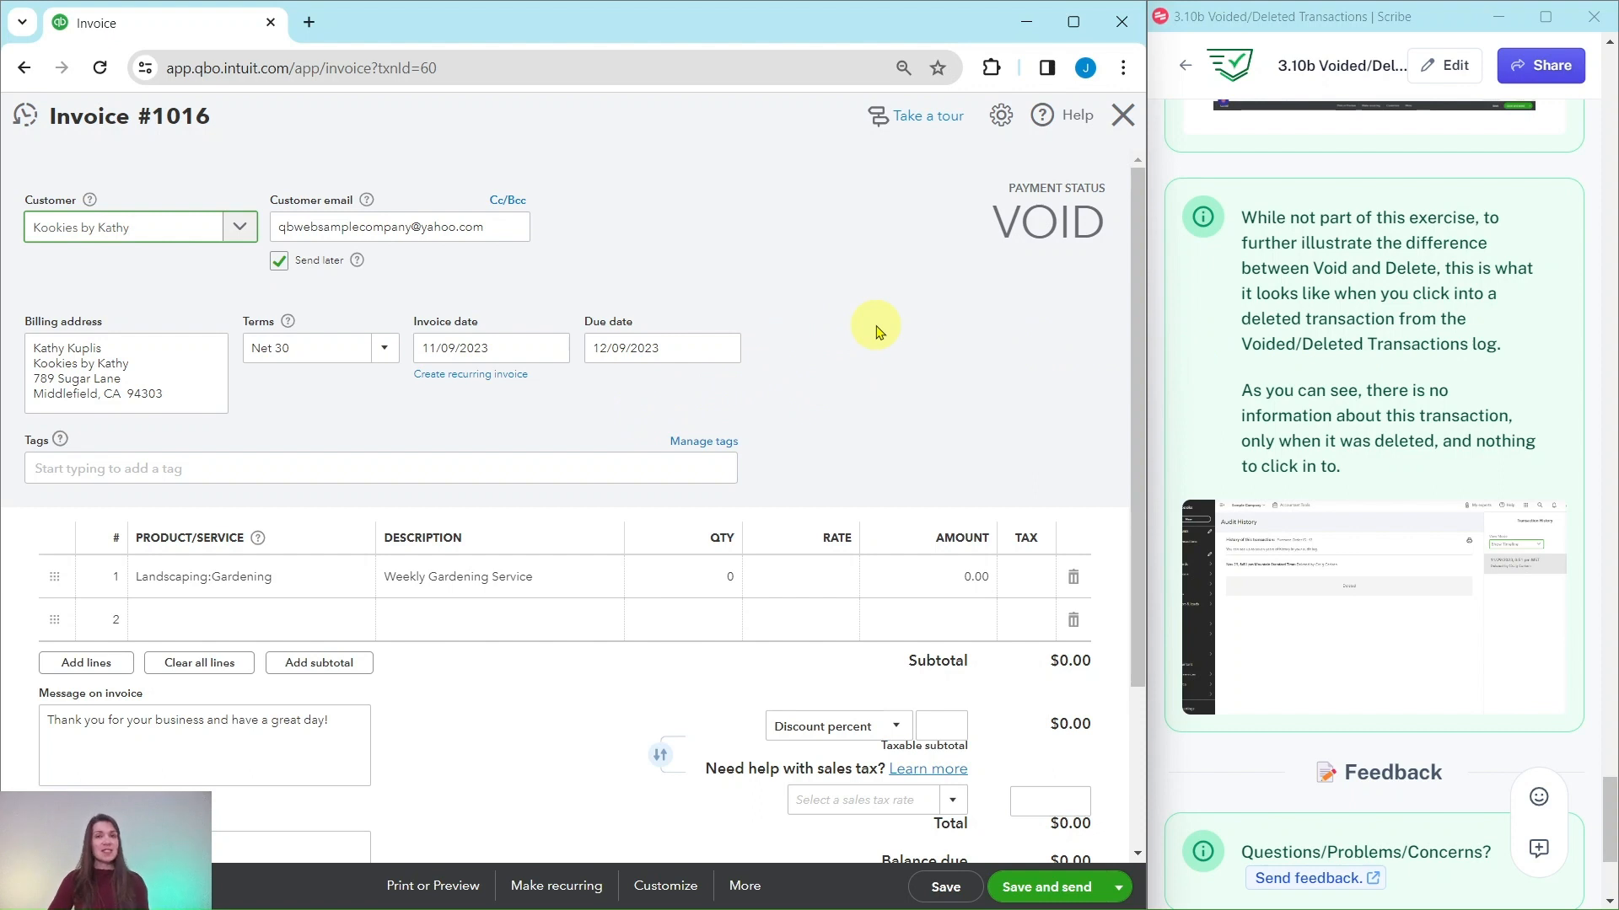
left_click(1124, 116)
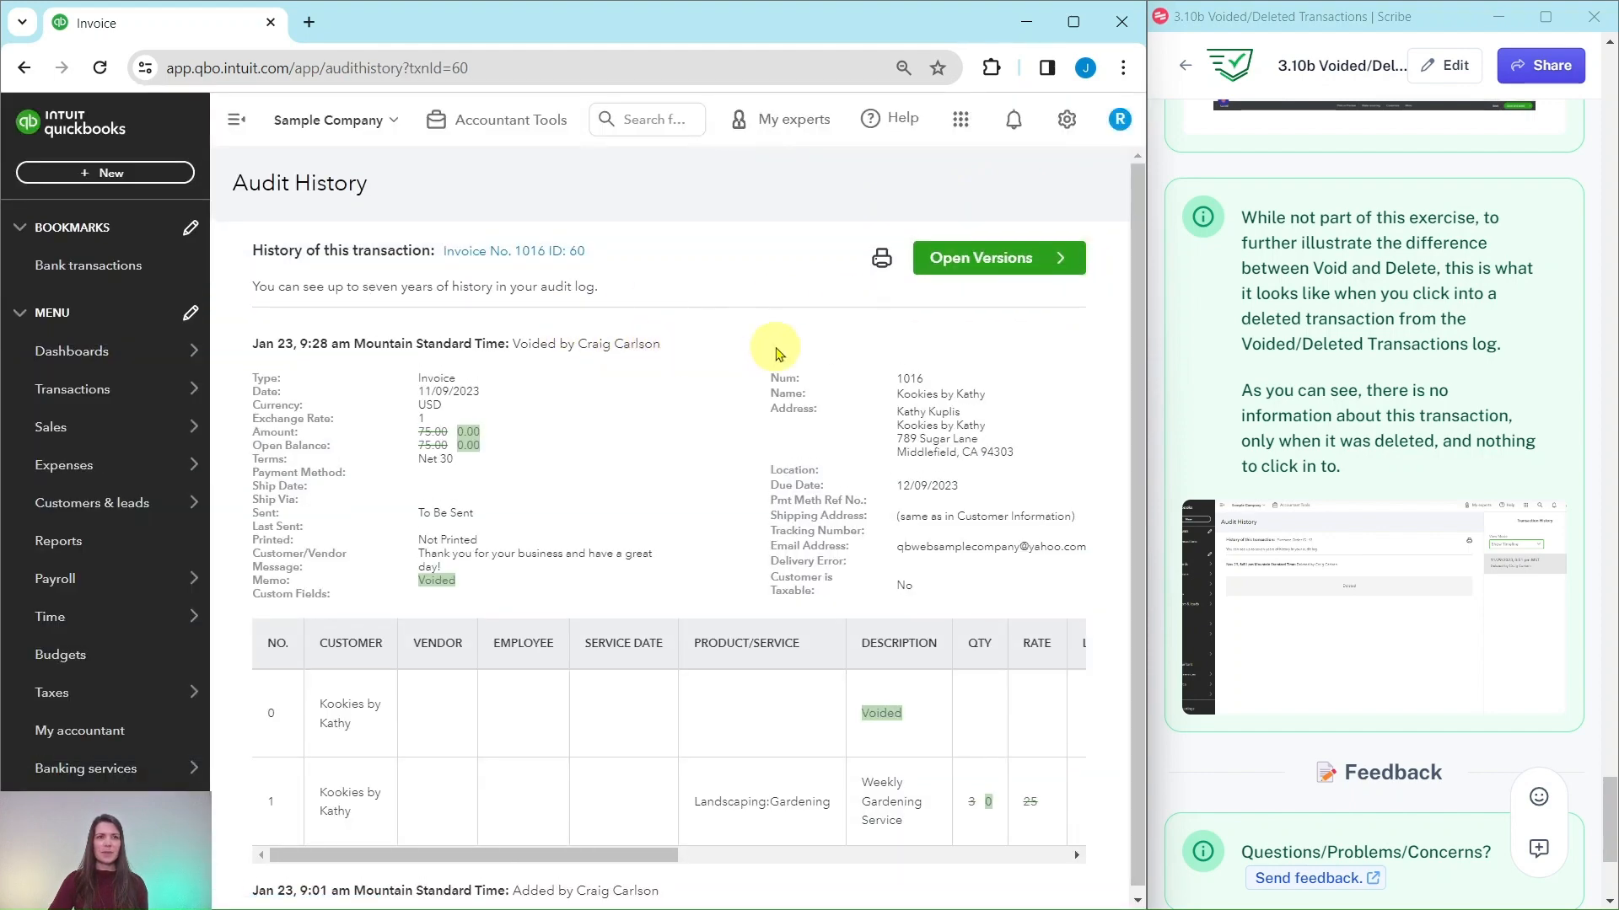
Step: Open the history of the deleted Hicks Hardware purchase order from the accountant's log of voided/deleted transactions
left_click(480, 127)
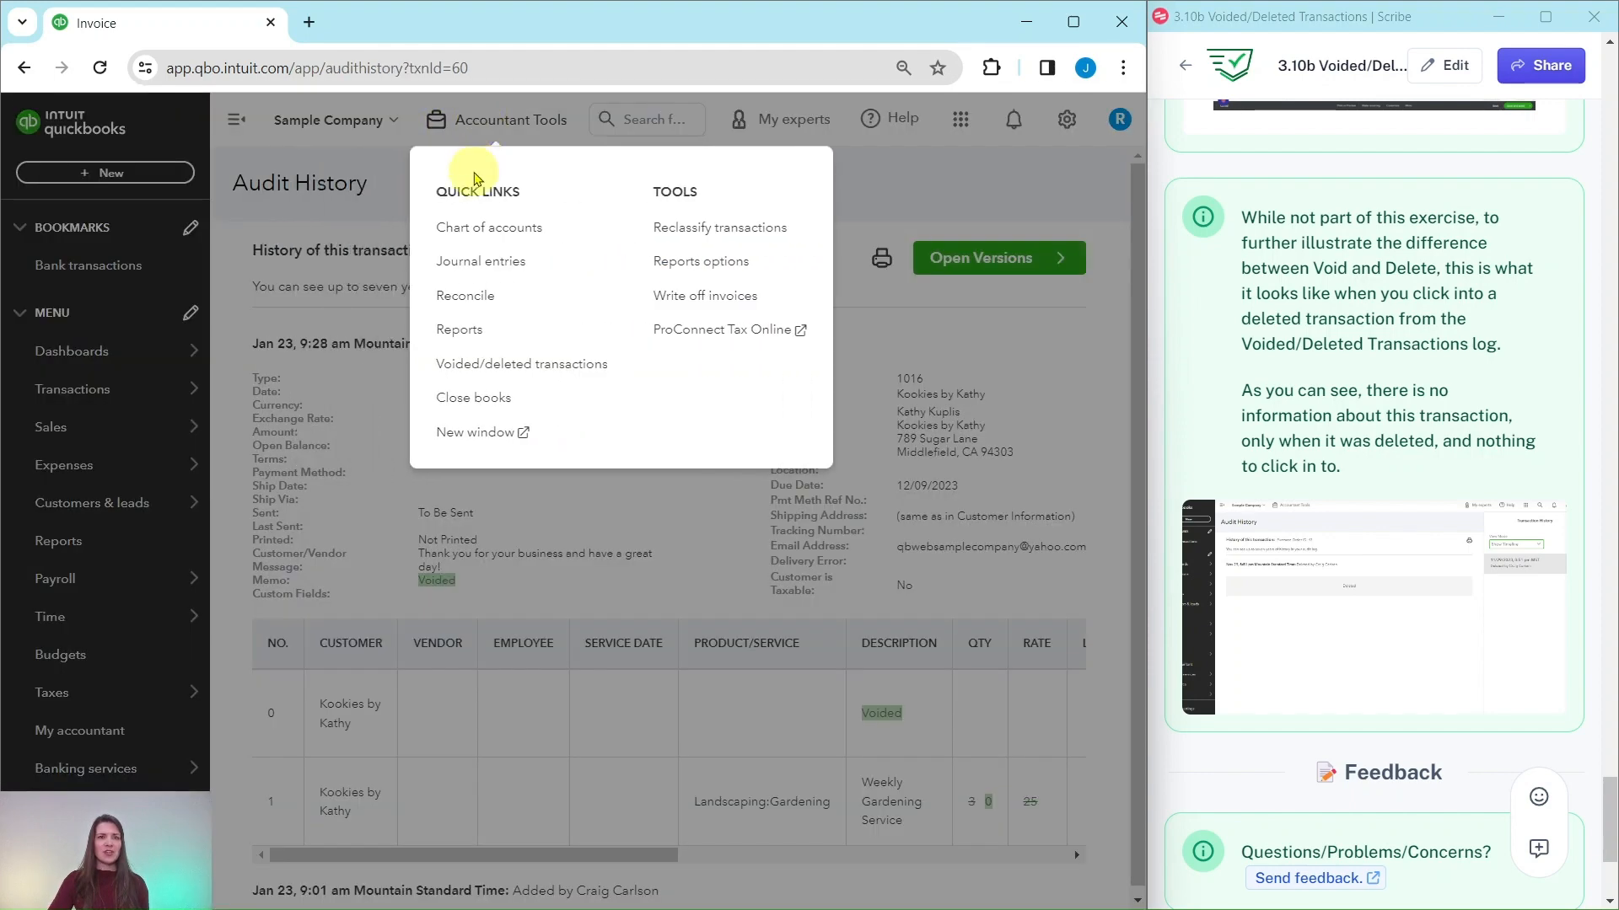
left_click(489, 371)
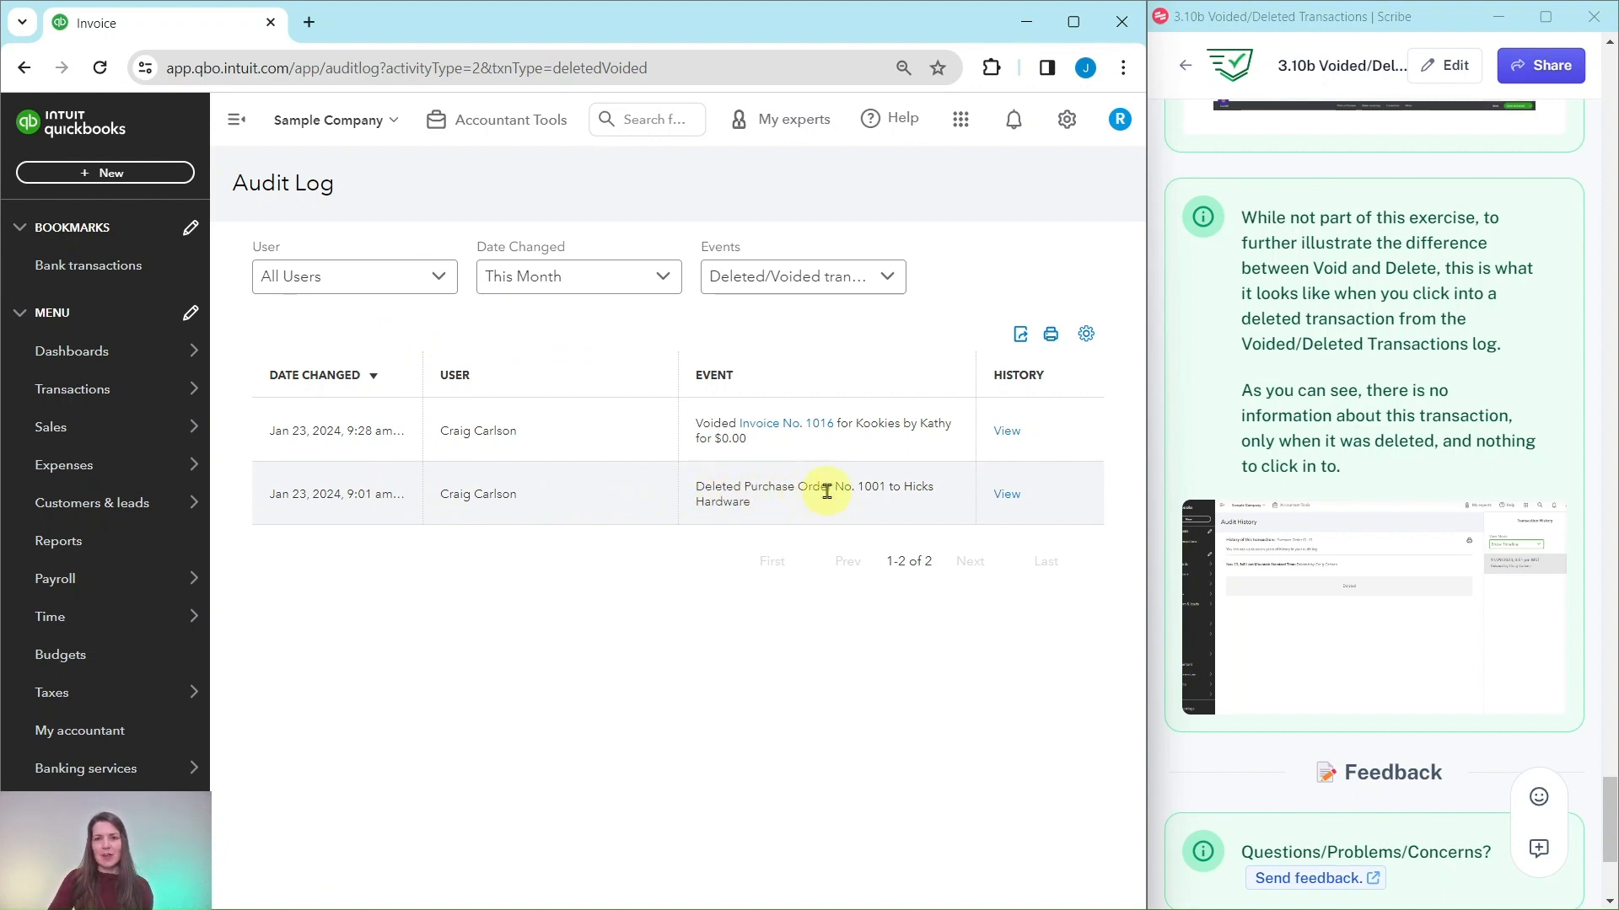
left_click(1006, 494)
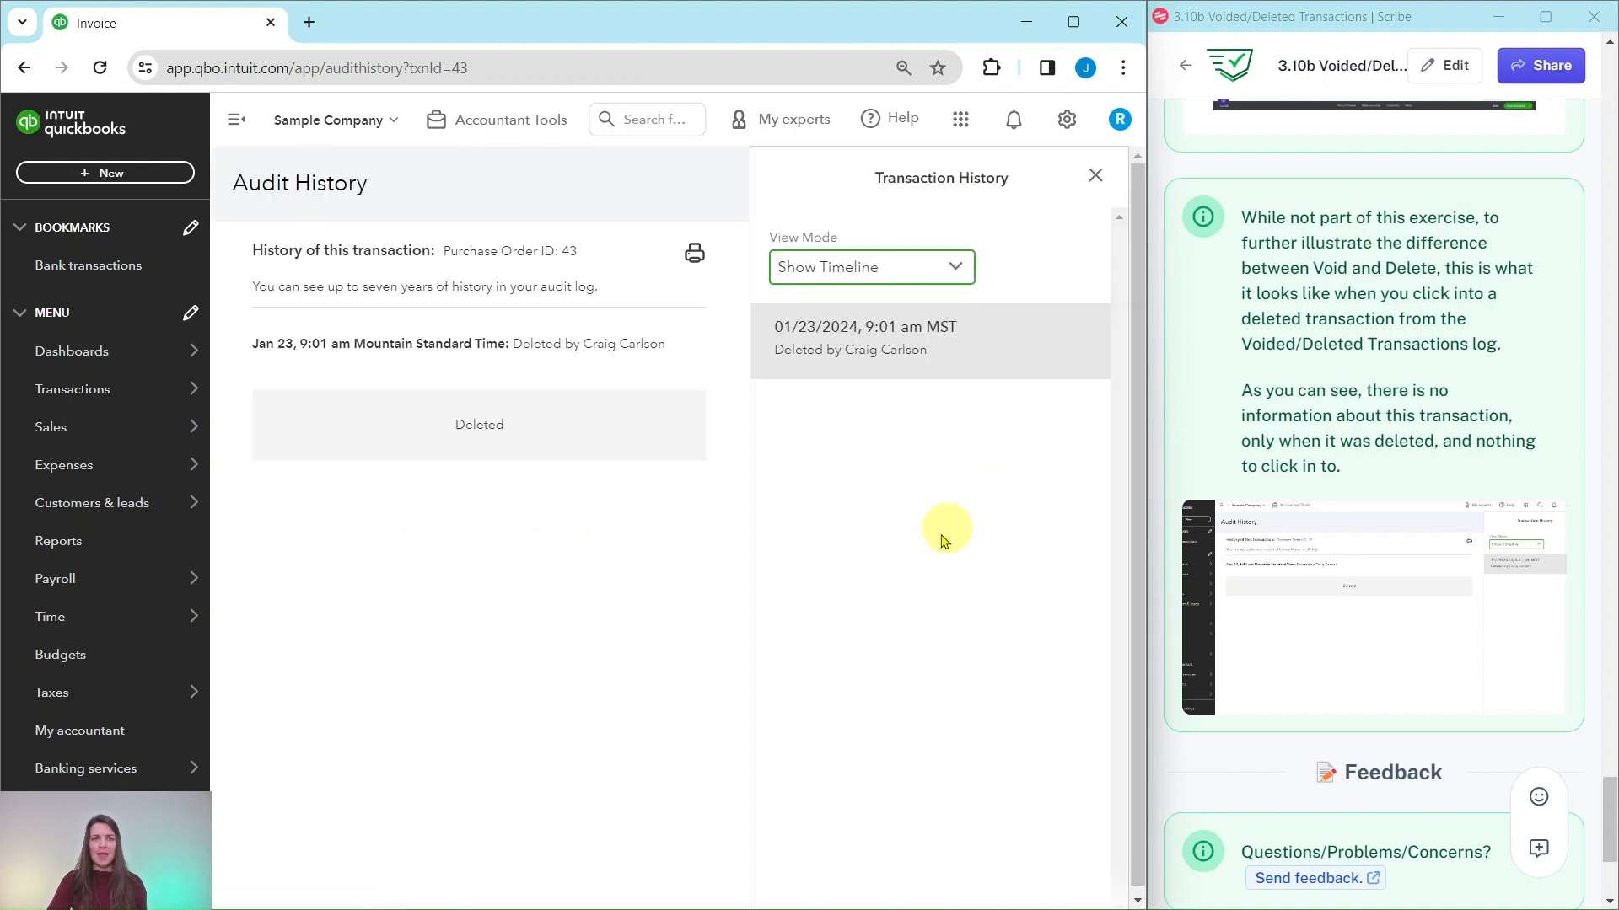